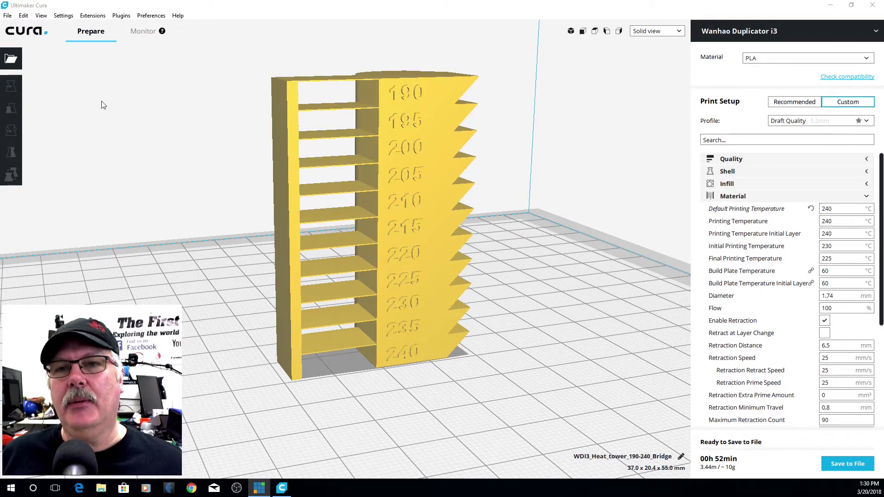
# Step: Open the Modify G-Code post-processing window and add a TweakAtZ 5.1.1 script
pyautogui.click(104, 18)
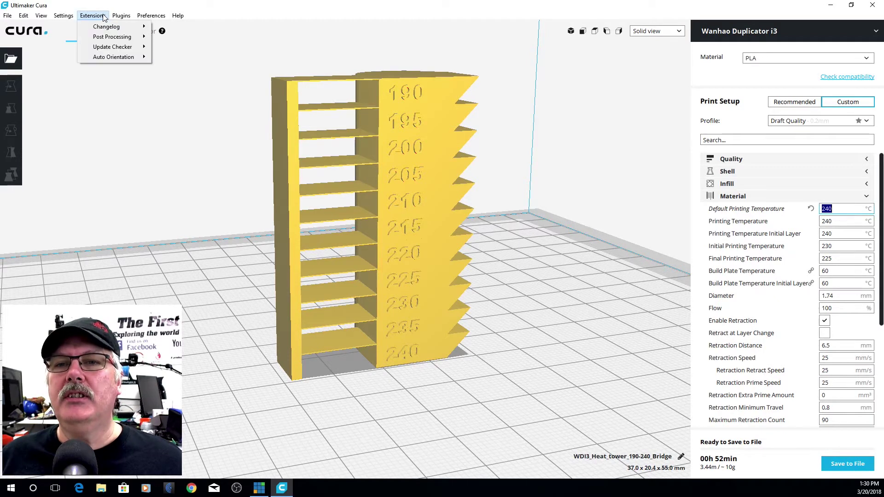
pyautogui.moveTo(130, 40)
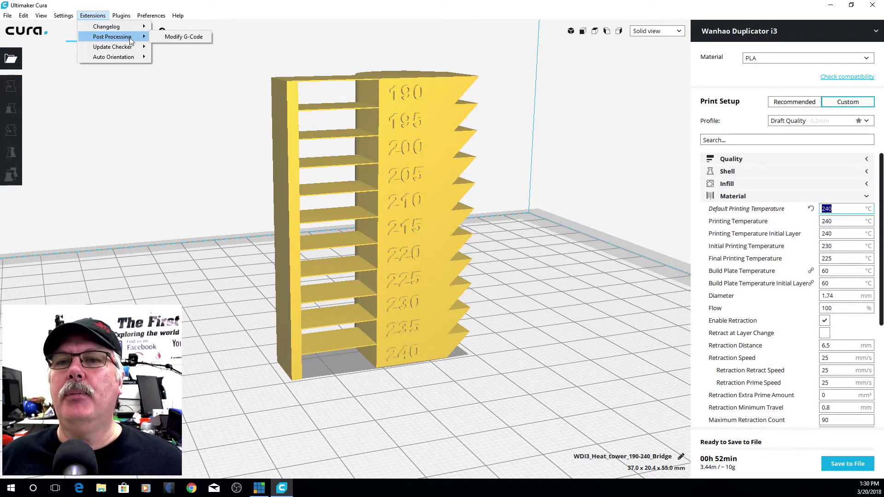
pyautogui.click(184, 37)
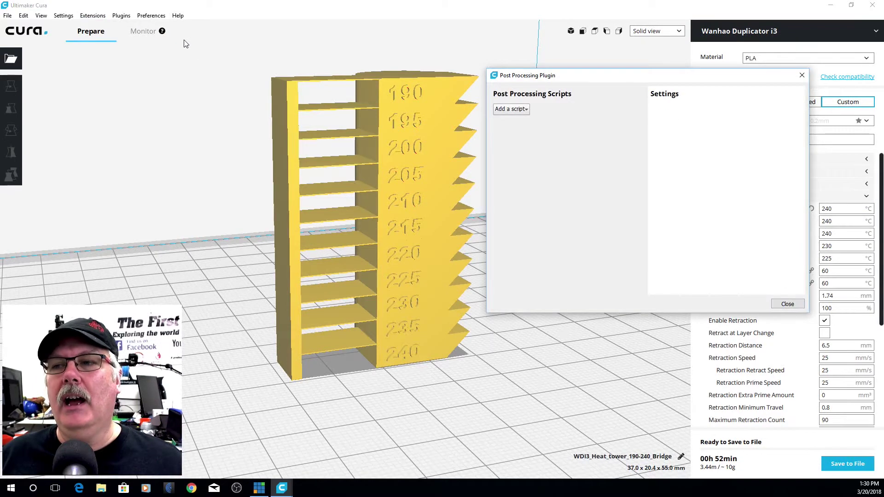
pyautogui.click(522, 111)
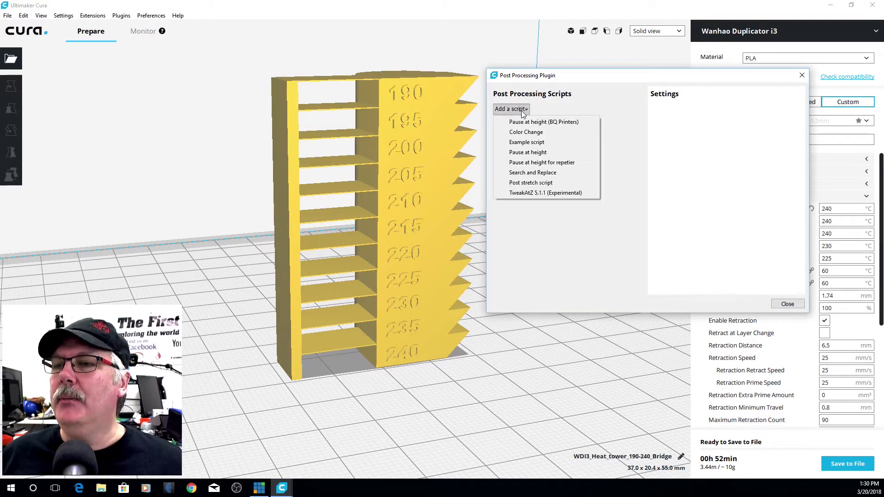
pyautogui.click(555, 194)
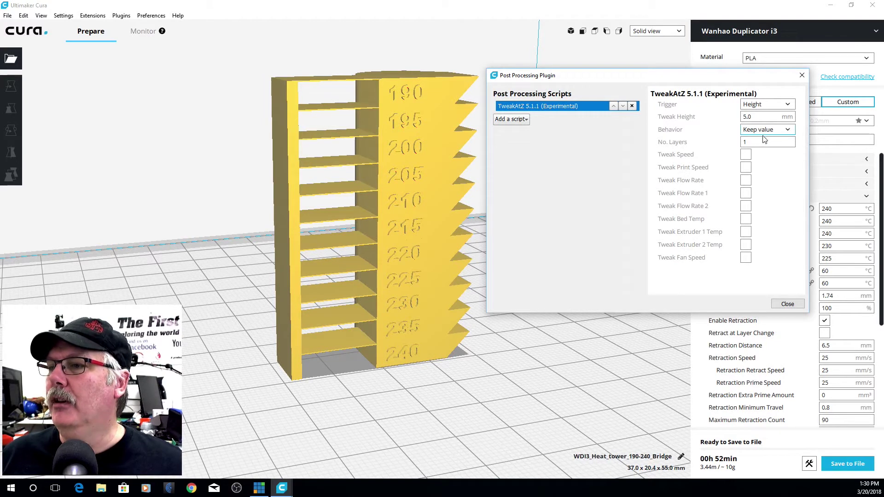
# Step: Make the first TweakAtZ script keep the value and set Extruder 1 to 235 °C at 5 mm
pyautogui.moveTo(773, 107)
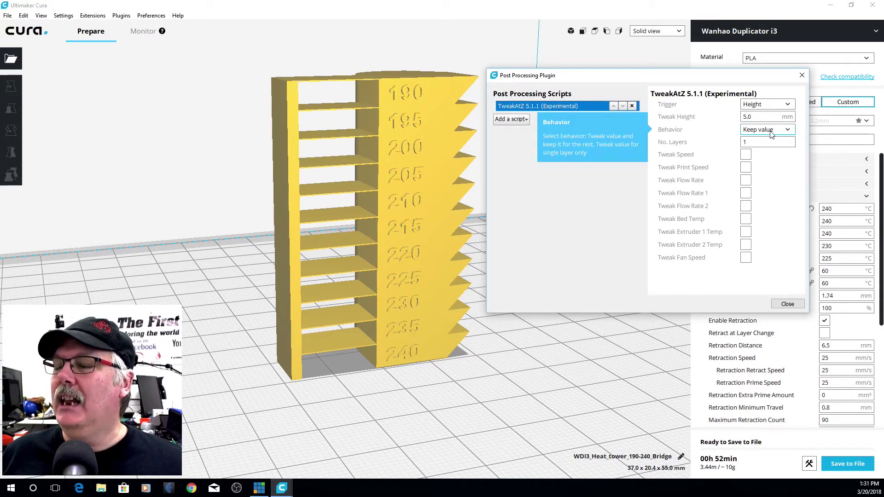
pyautogui.click(790, 130)
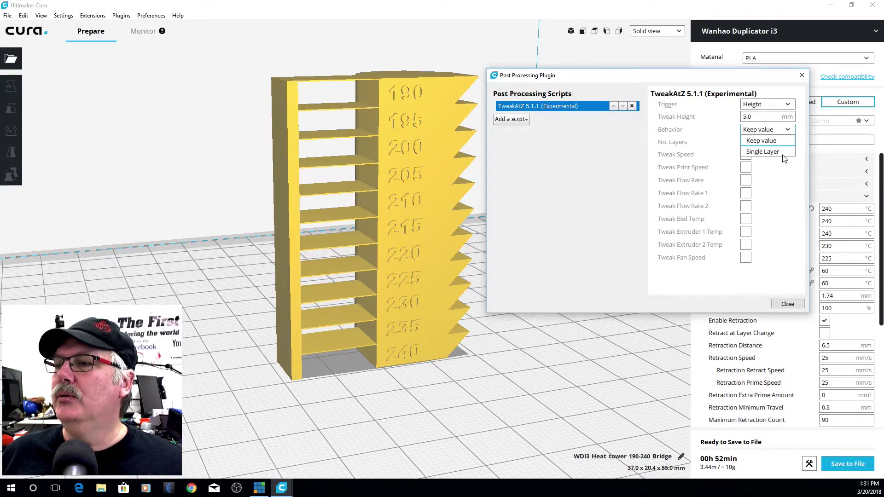
pyautogui.moveTo(791, 132)
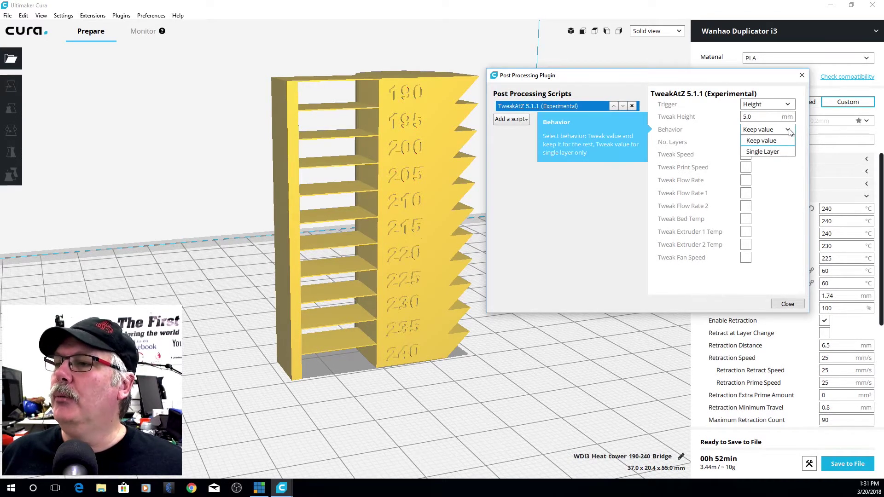
pyautogui.click(791, 131)
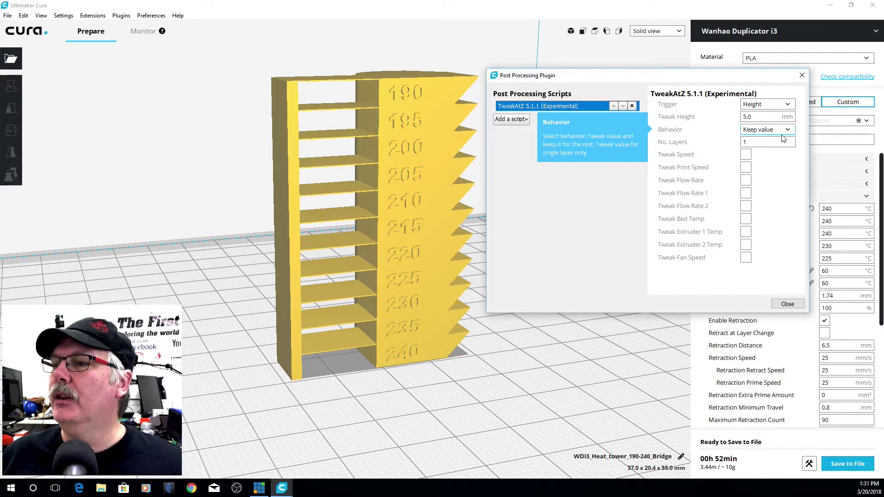
pyautogui.moveTo(771, 143)
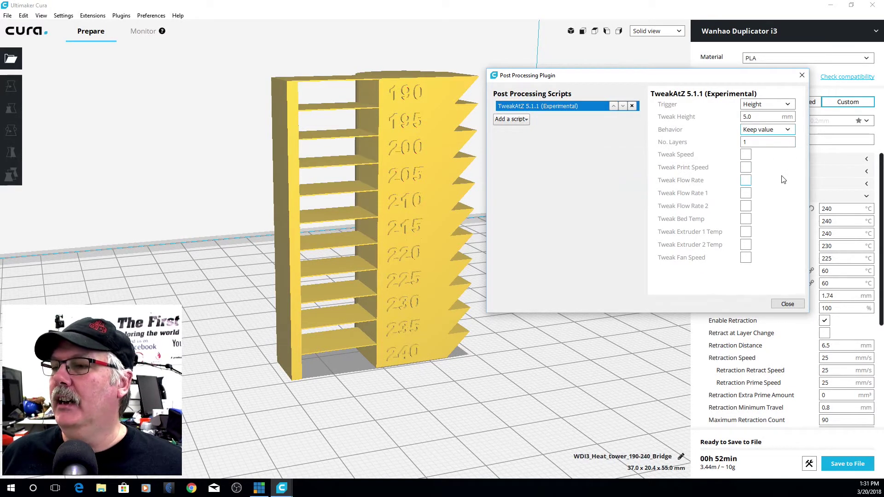
pyautogui.moveTo(722, 236)
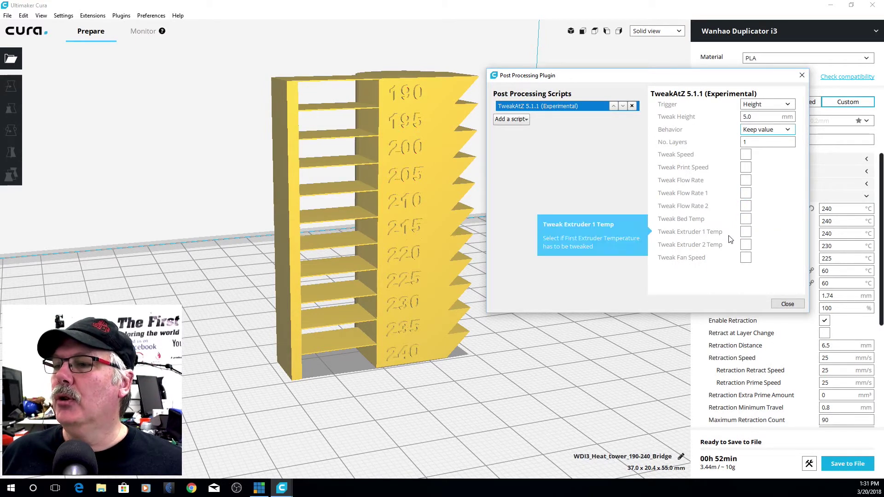
pyautogui.click(746, 233)
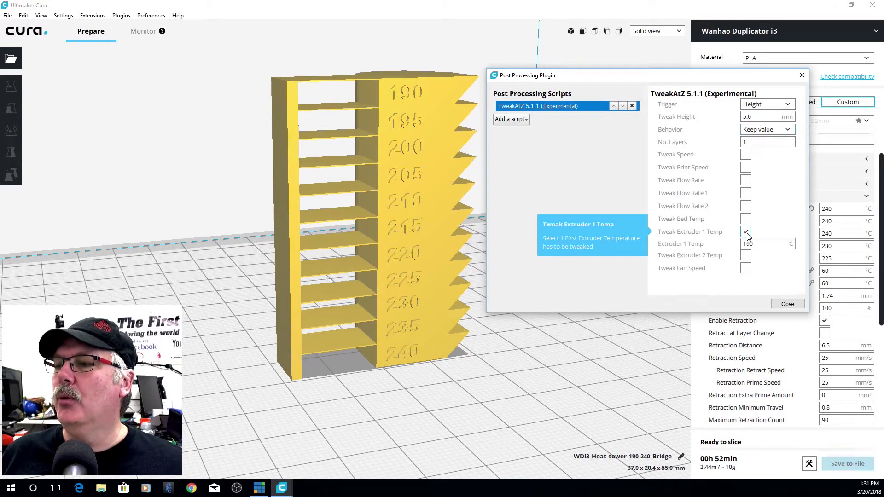
pyautogui.doubleClick(768, 245)
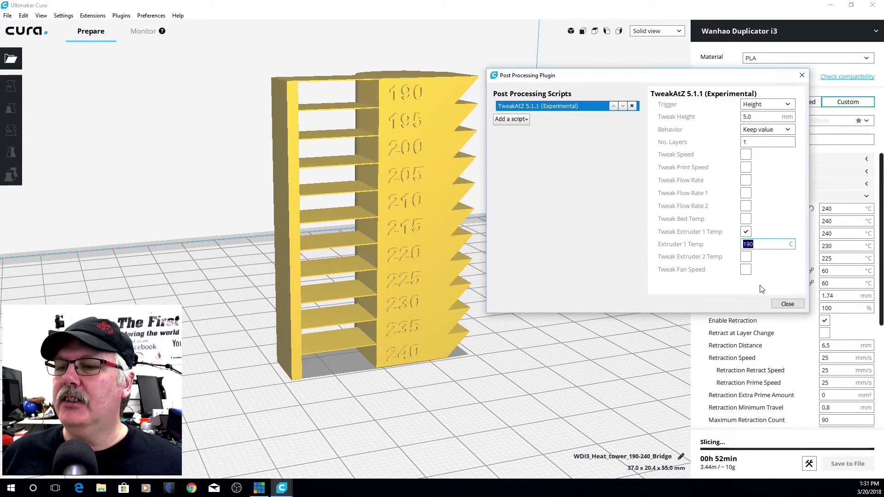
pyautogui.write('235')
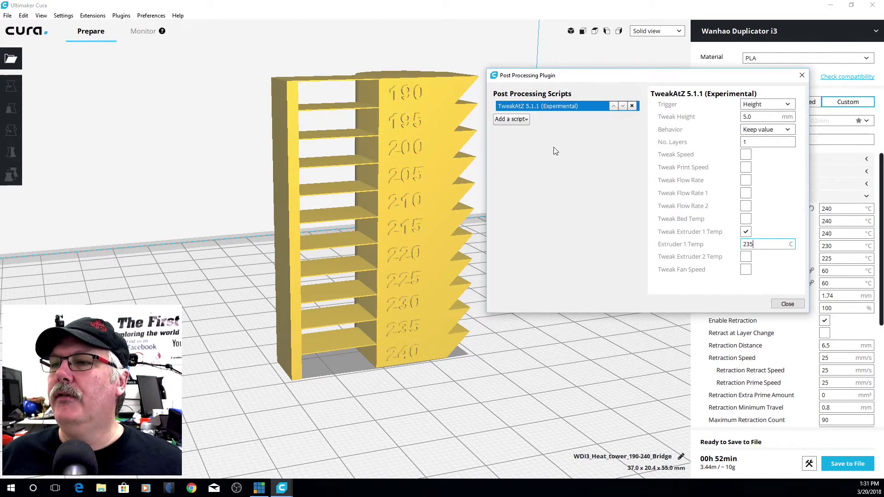
# Step: Set the second TweakAtZ script to Extruder 1 230 °C at 10 mm height, and add a third
pyautogui.click(512, 121)
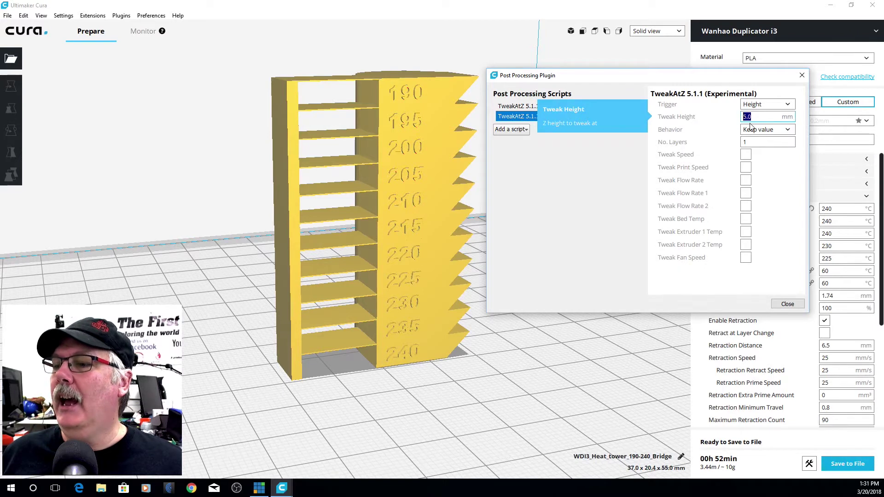
pyautogui.write('10')
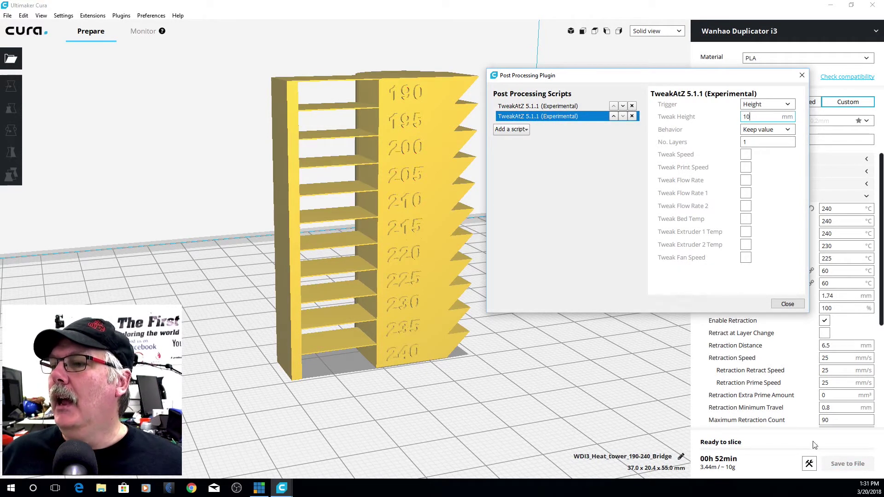
pyautogui.click(746, 232)
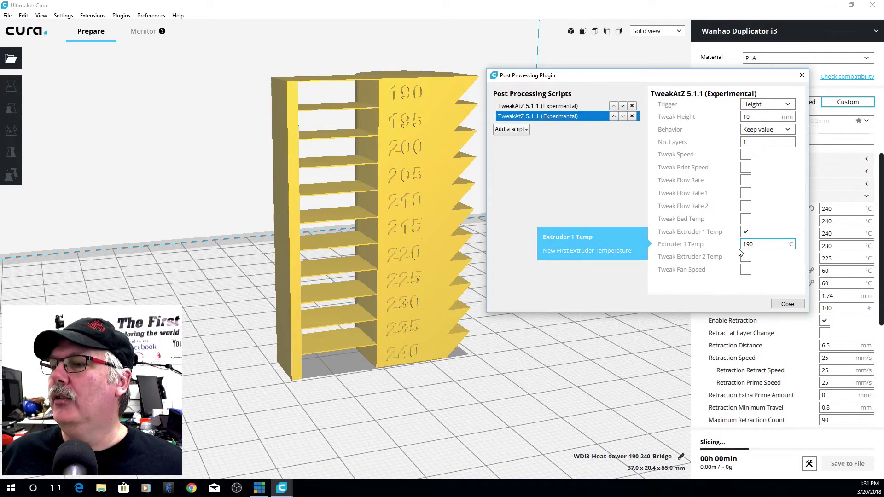
pyautogui.doubleClick(767, 245)
pyautogui.write('230')
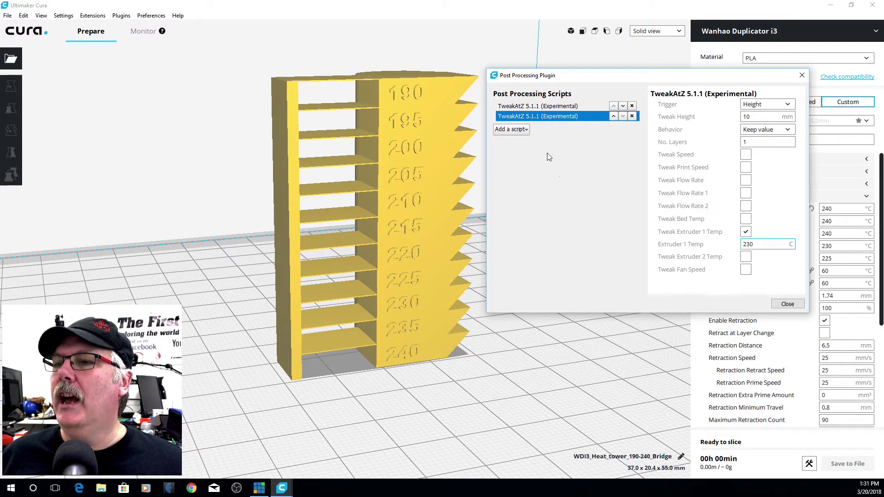
pyautogui.click(515, 129)
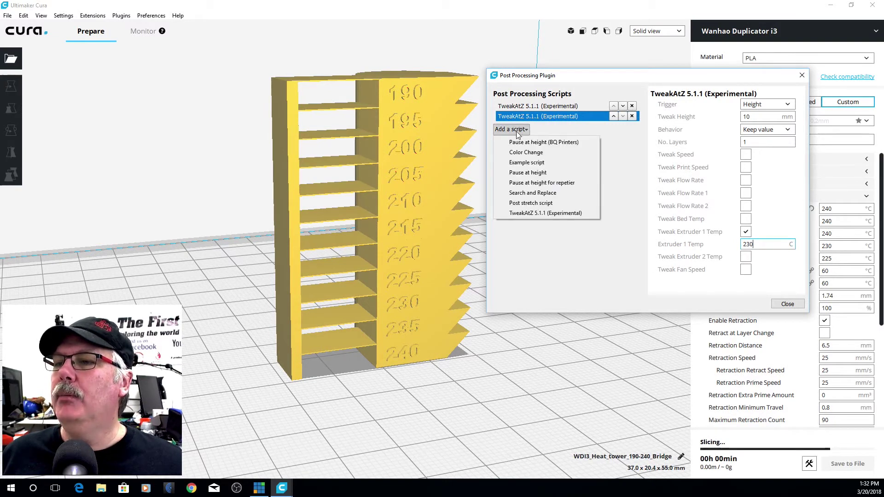
pyautogui.click(562, 213)
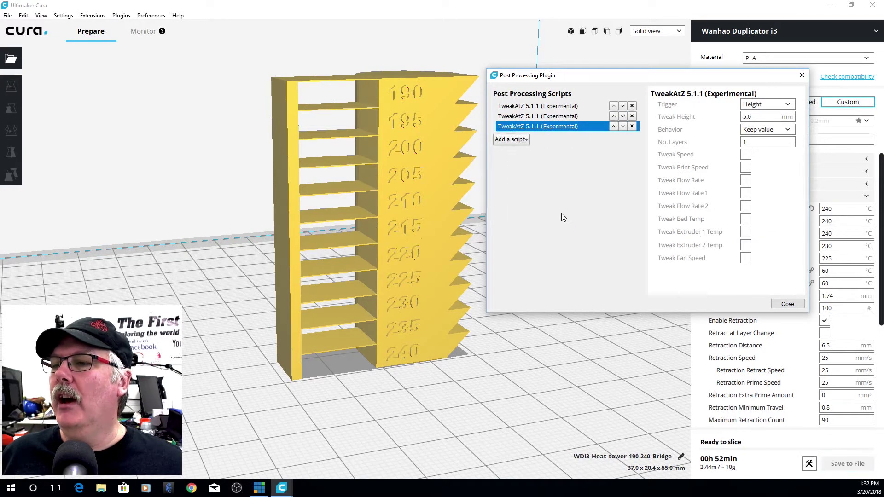
# Step: Give the third TweakAtZ script Extruder 1 225 °C at 15 mm height, and add a fourth
pyautogui.click(746, 233)
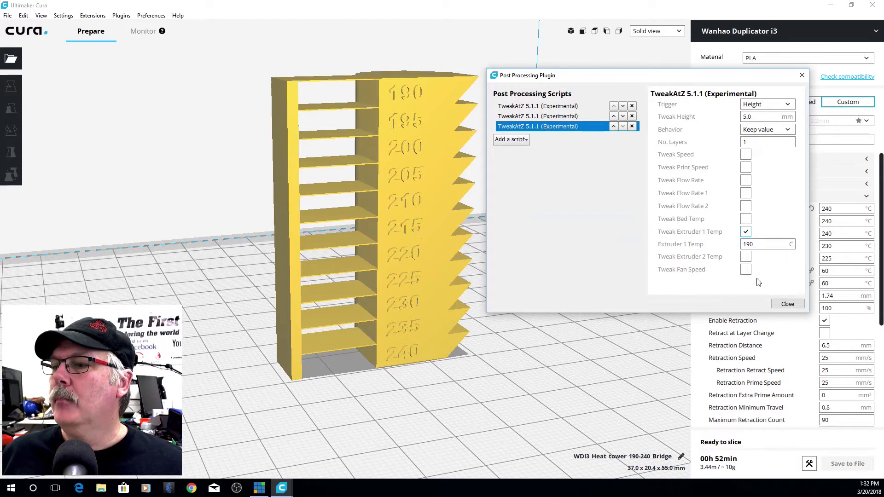
pyautogui.doubleClick(765, 245)
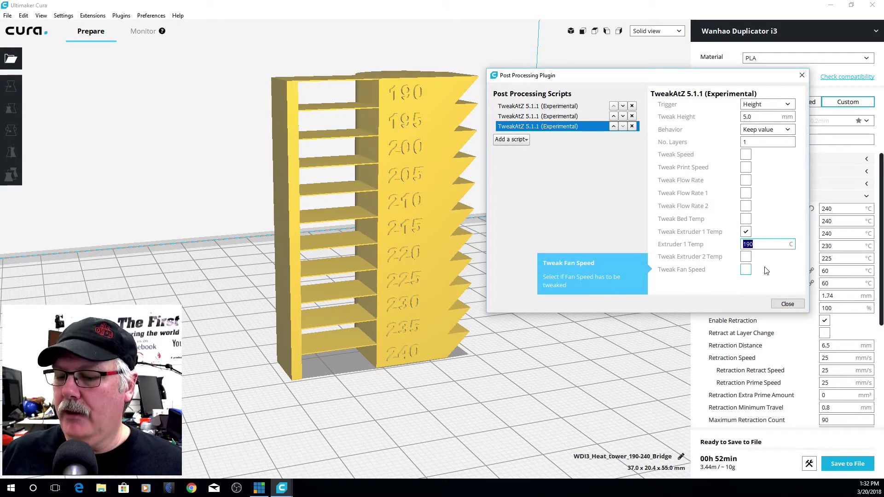
pyautogui.write('225')
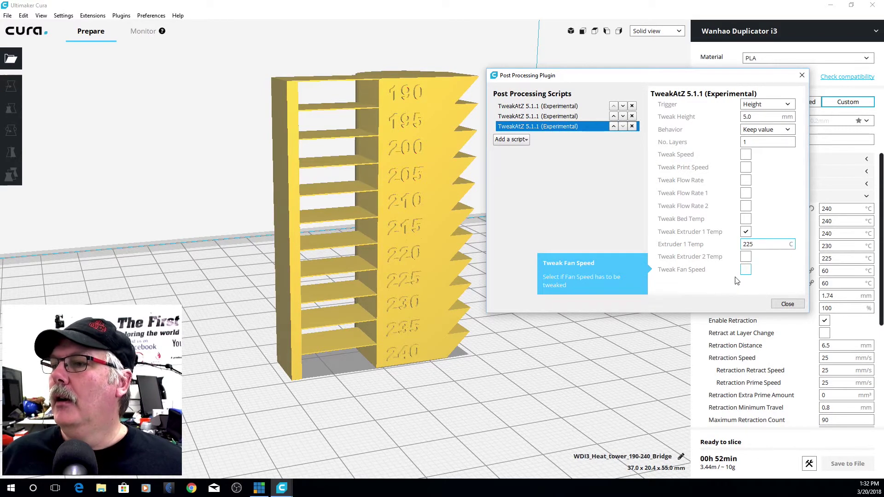
pyautogui.click(754, 116)
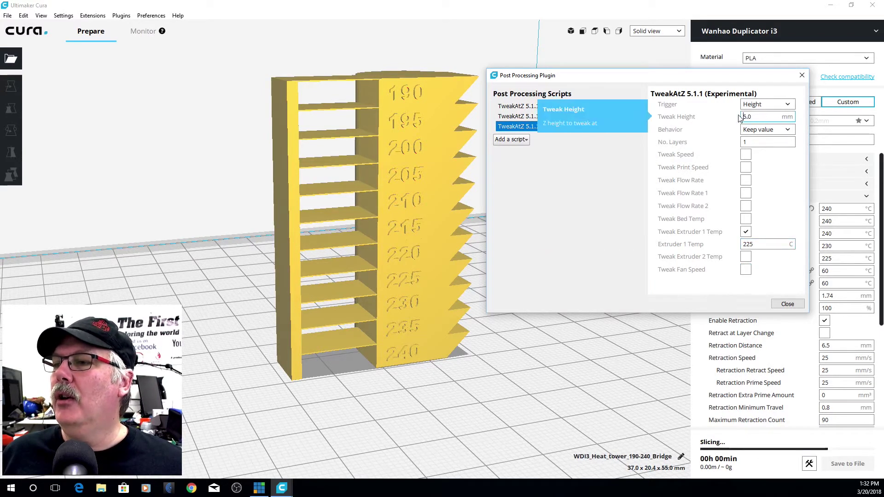
pyautogui.doubleClick(750, 117)
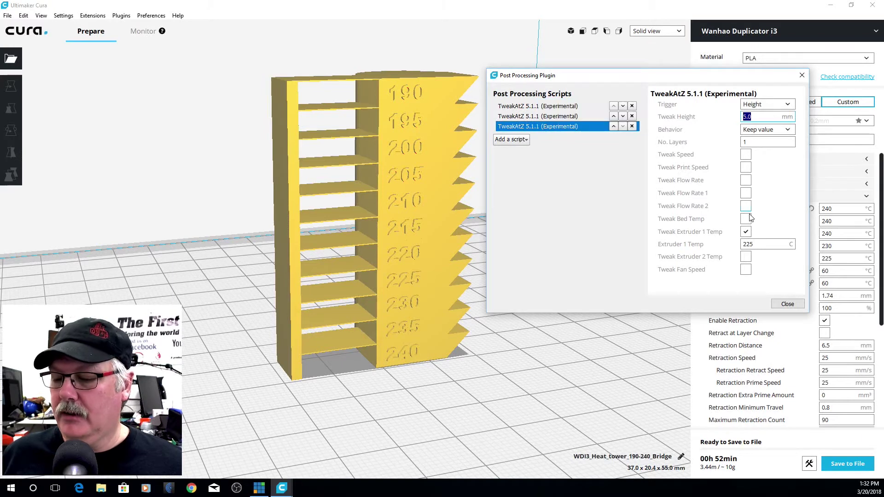
pyautogui.write('15')
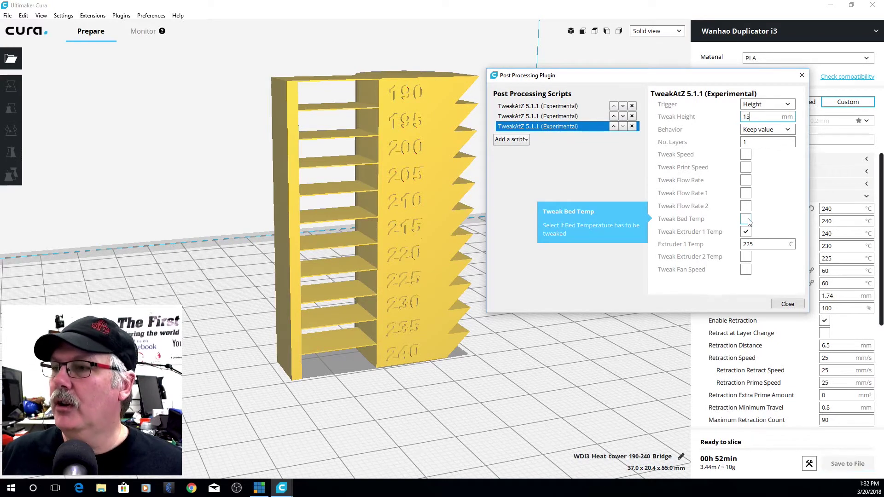
pyautogui.click(512, 139)
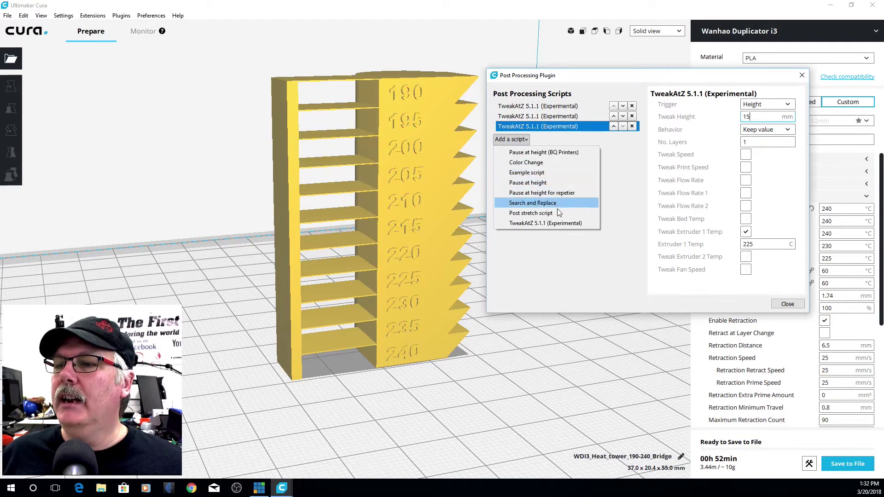
pyautogui.click(560, 225)
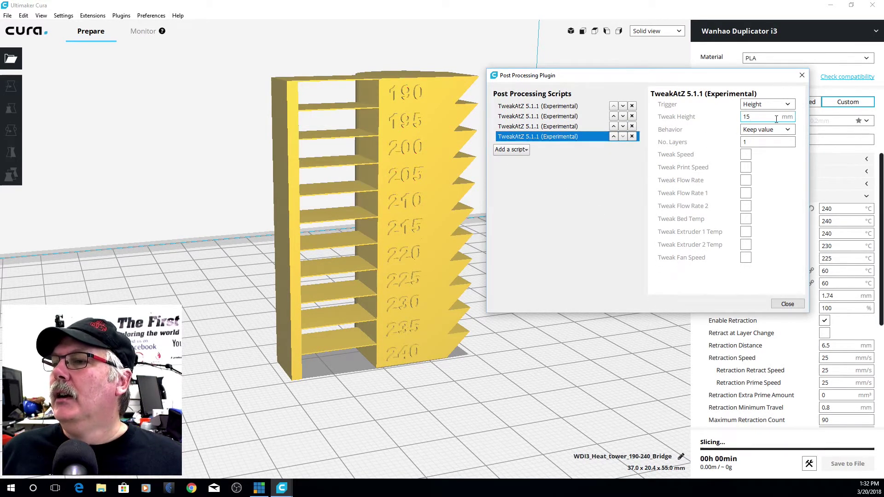
# Step: Set the fourth TweakAtZ script to 20 mm height with Extruder 1 at 220 °C
pyautogui.doubleClick(758, 117)
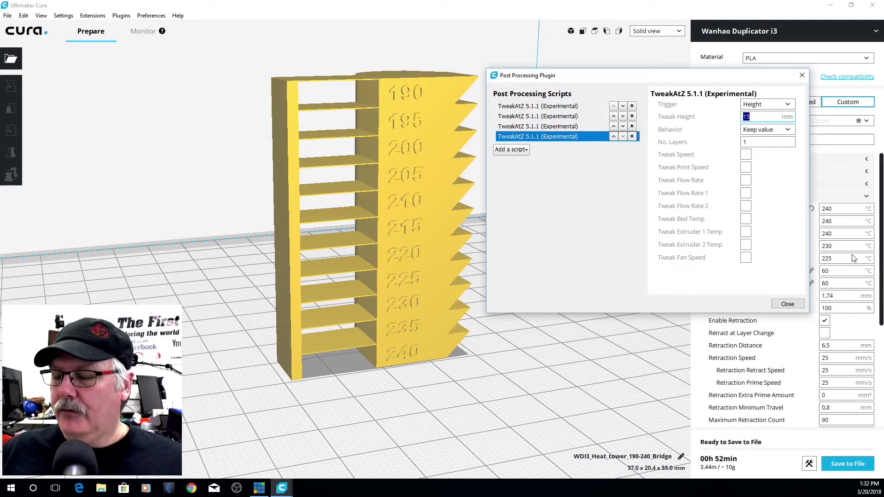
pyautogui.write('20')
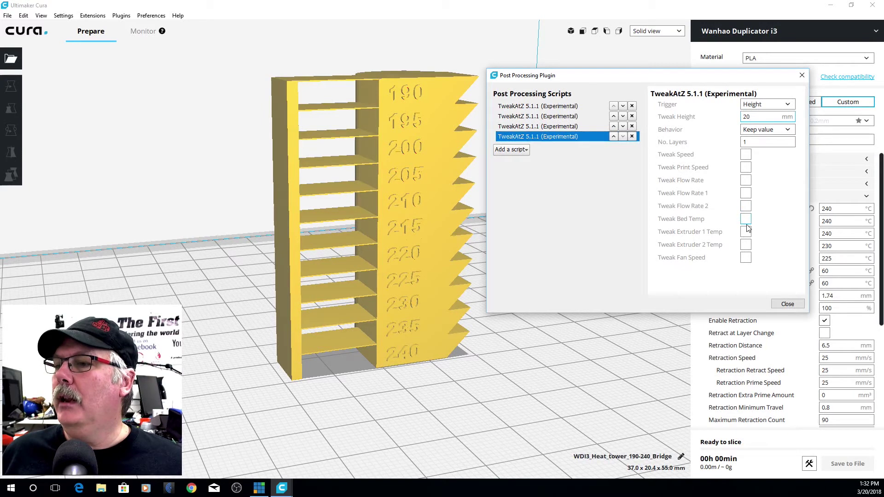
pyautogui.click(746, 231)
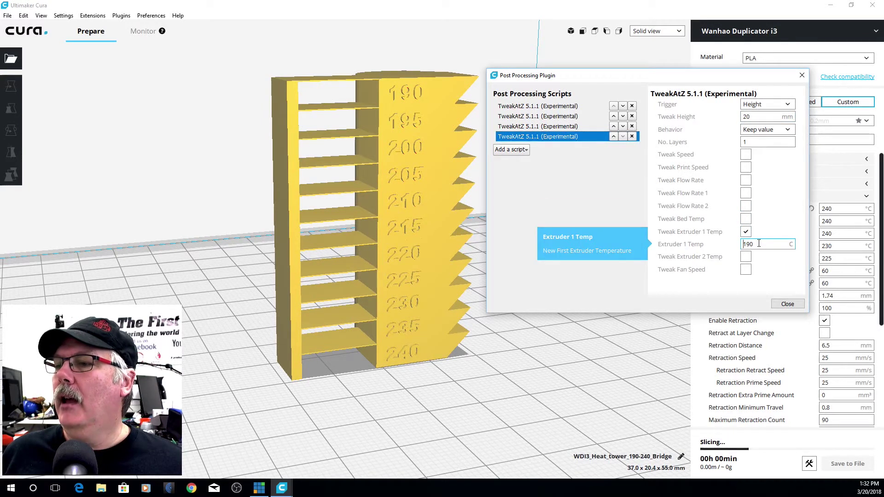
pyautogui.doubleClick(747, 245)
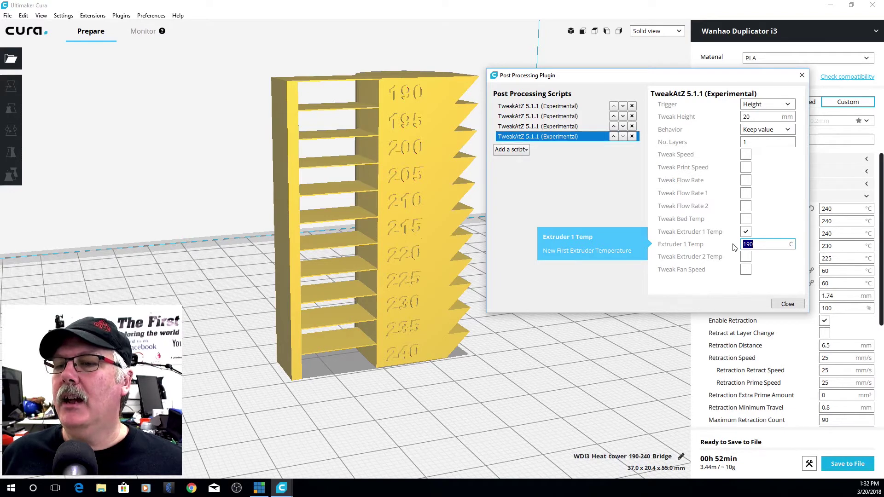
pyautogui.write('225')
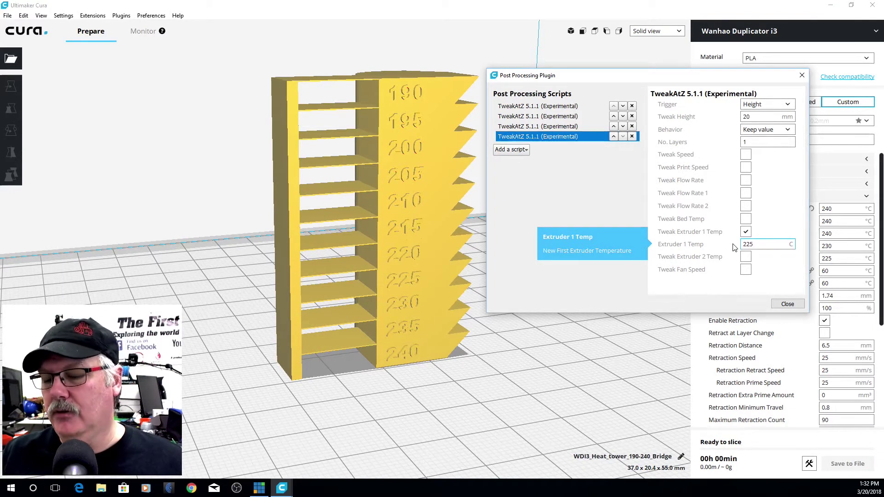
pyautogui.press('BackSpace')
pyautogui.write('0')
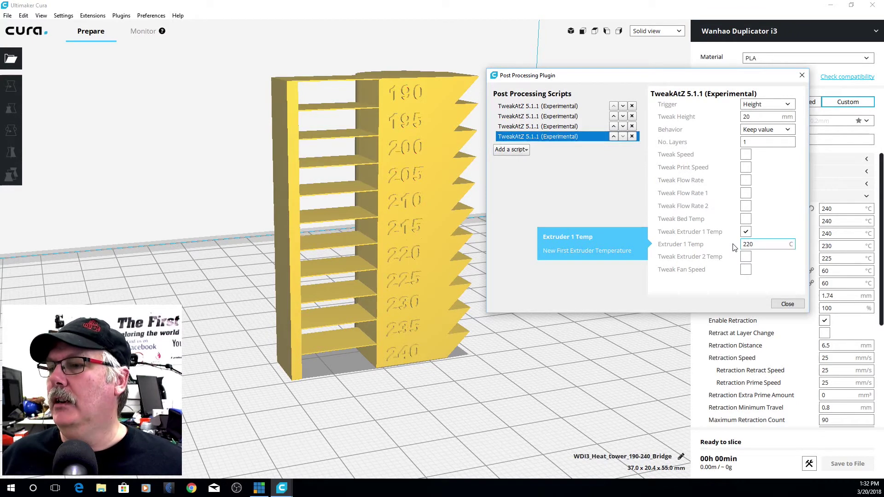
# Step: Review the third, second and first scripts' settings, then return to the fourth
pyautogui.click(558, 126)
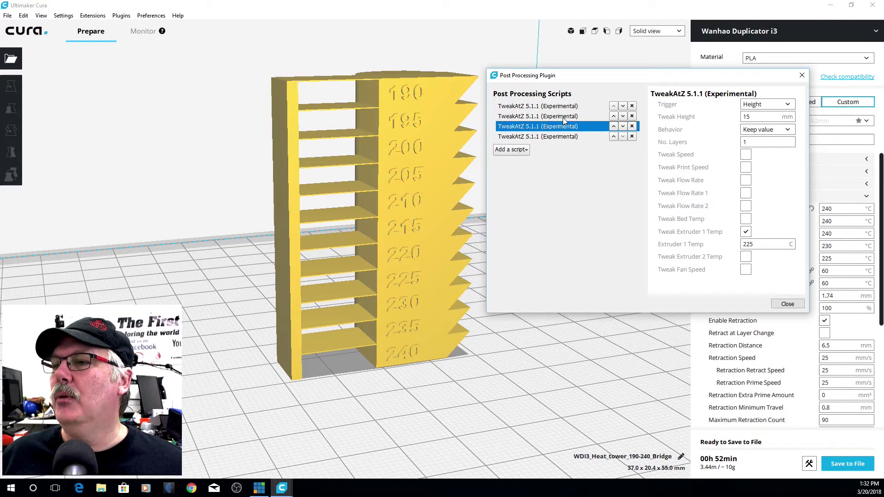
pyautogui.click(563, 117)
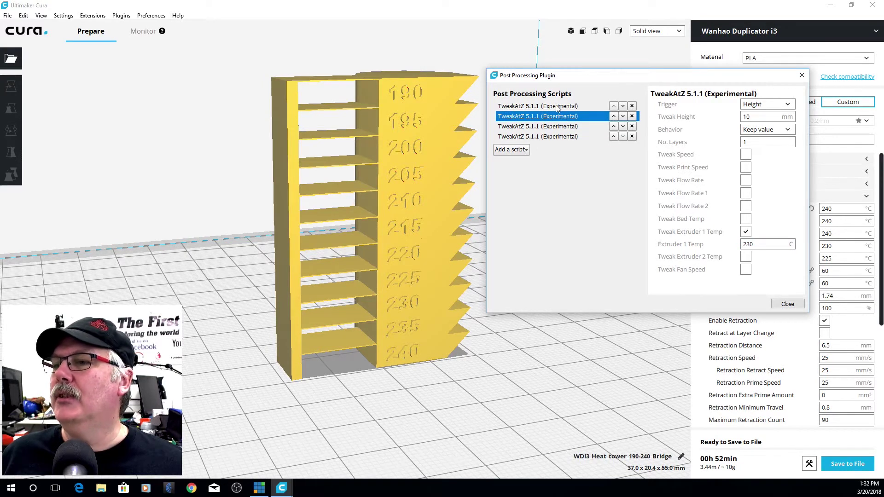
pyautogui.click(557, 105)
pyautogui.click(566, 138)
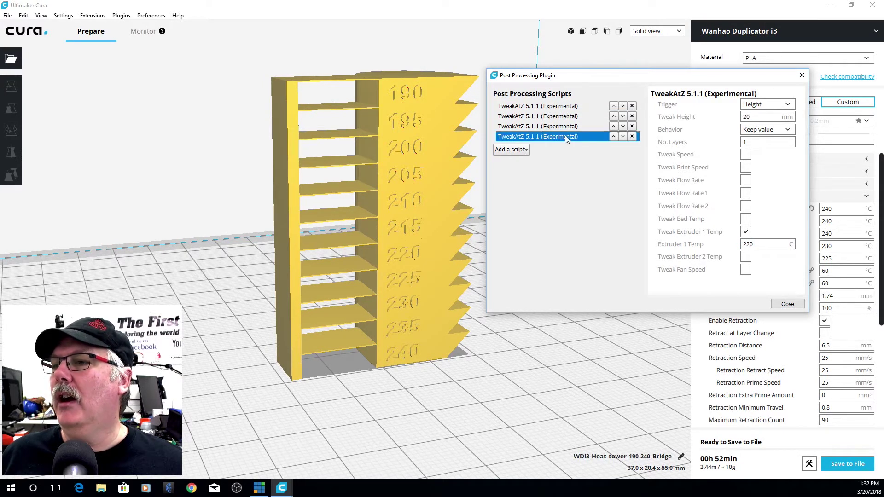
pyautogui.click(512, 150)
# Step: Add a fifth TweakAtZ script with a 25 mm trigger height
pyautogui.click(574, 232)
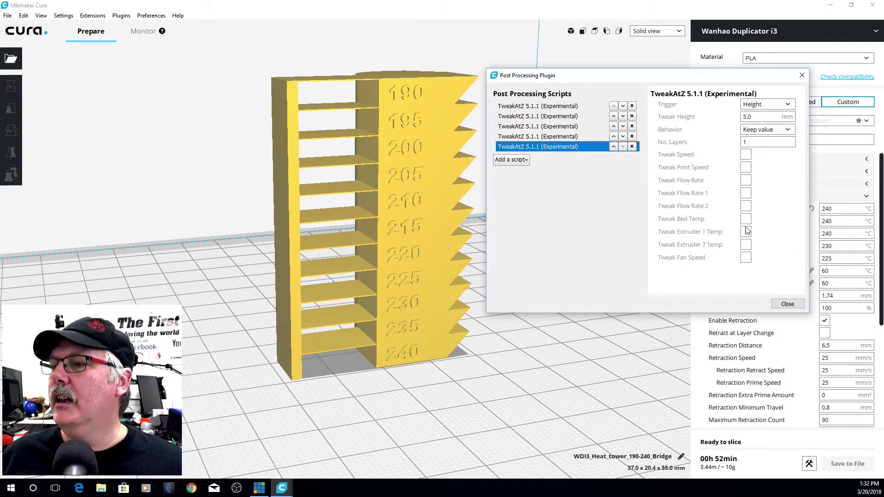
pyautogui.doubleClick(755, 118)
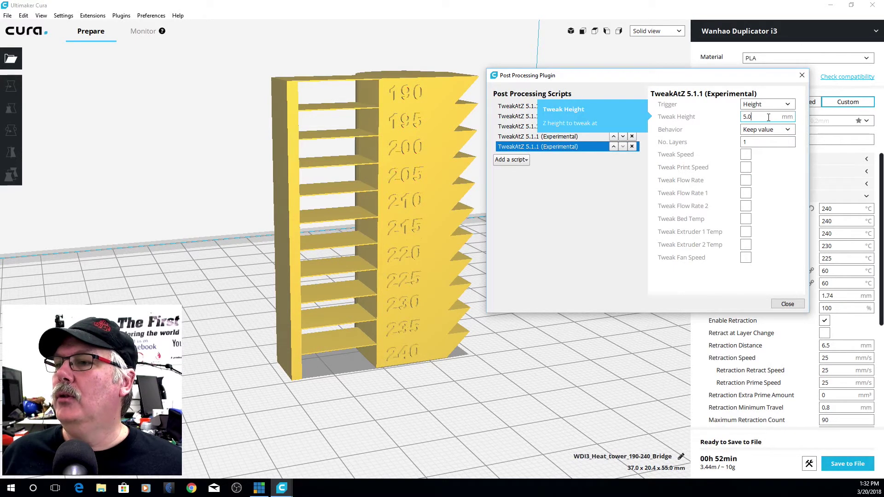
pyautogui.doubleClick(769, 117)
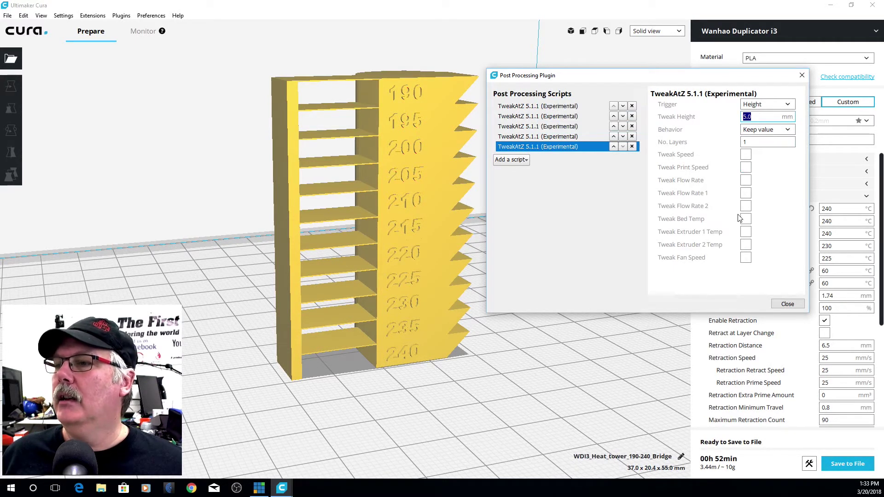
pyautogui.click(566, 136)
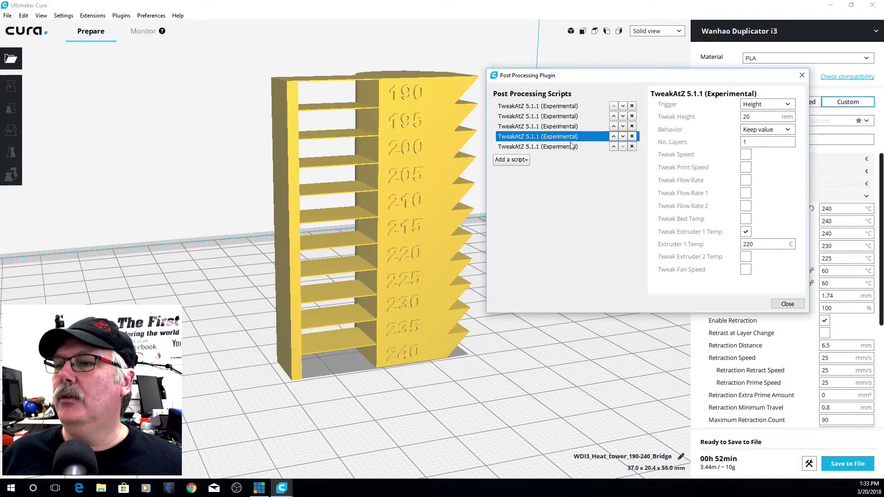
pyautogui.click(571, 148)
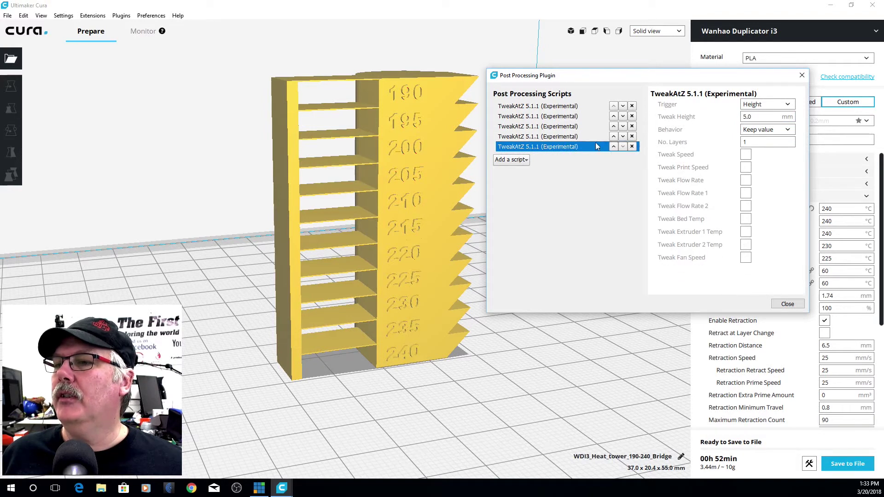
pyautogui.doubleClick(751, 117)
pyautogui.write('25')
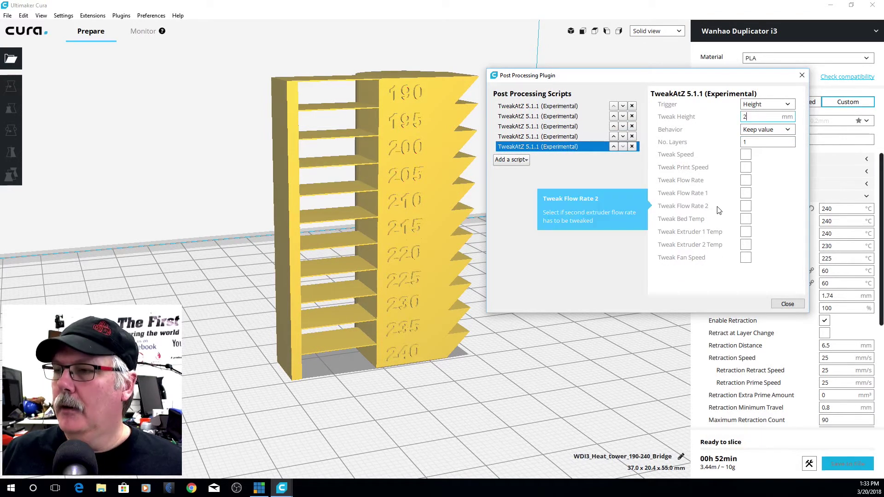
# Step: Set the fifth script's Extruder 1 temperature to 215 °C, comparing it with the fourth
pyautogui.click(746, 231)
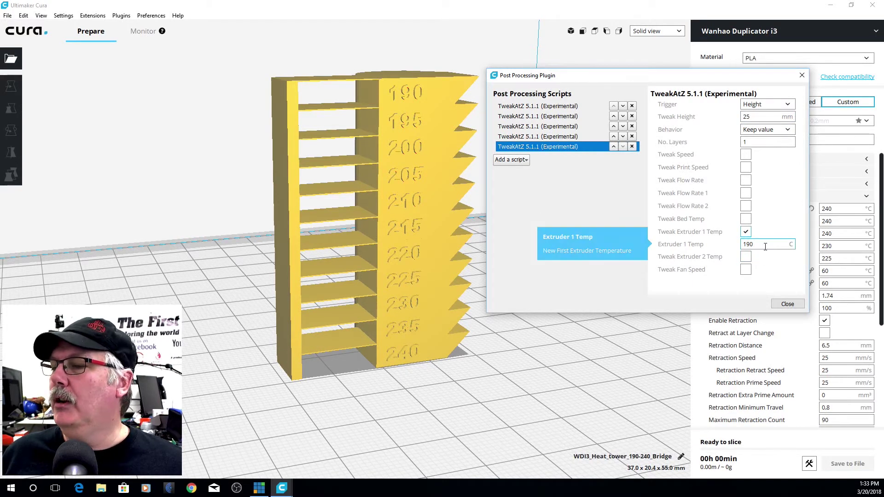
pyautogui.doubleClick(748, 245)
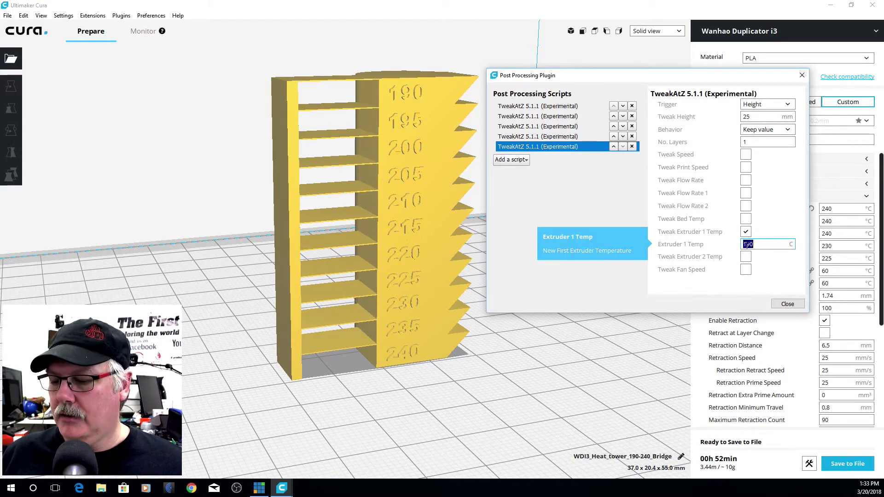
pyautogui.write('215')
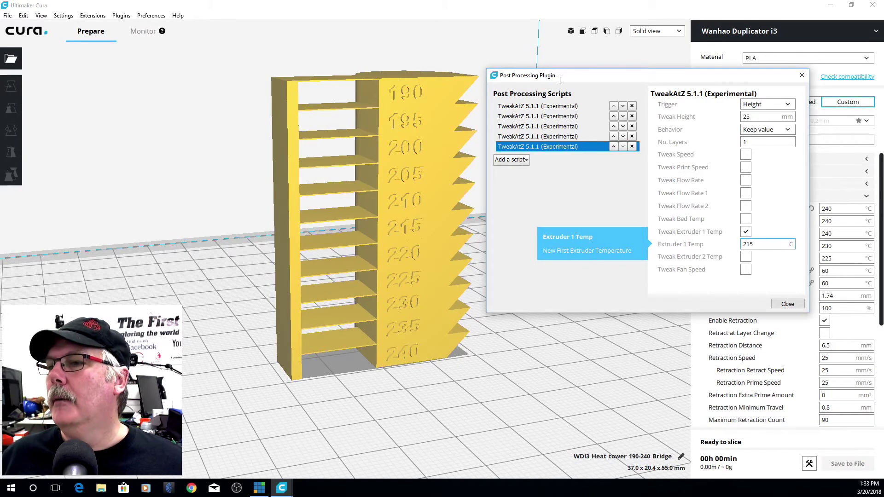
pyautogui.click(567, 136)
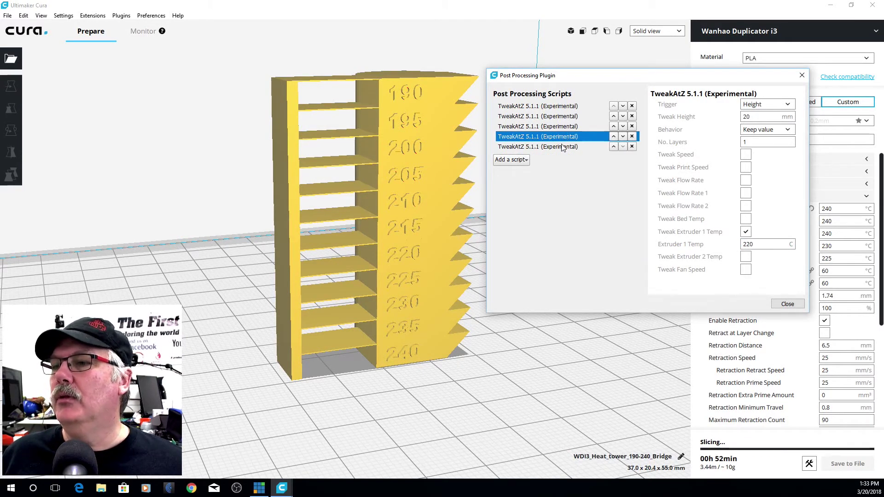
pyautogui.click(563, 147)
# Step: Add a sixth TweakAtZ script with a 30 mm trigger height
pyautogui.click(516, 161)
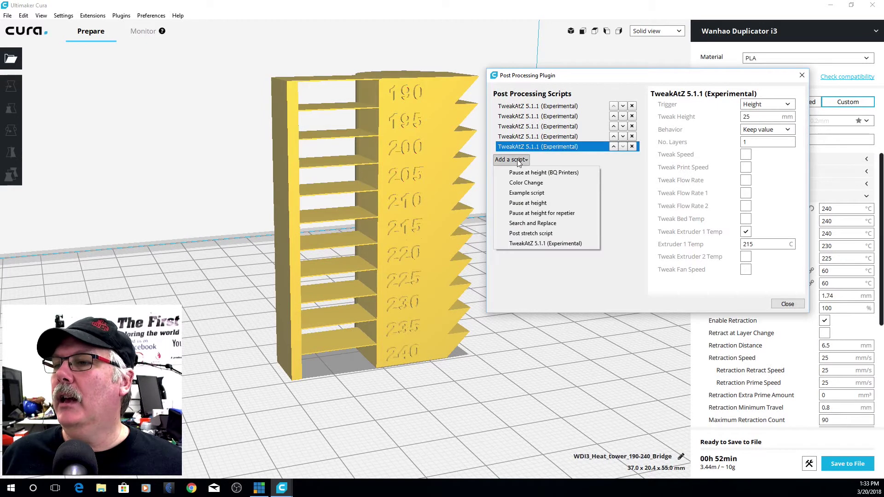
pyautogui.click(543, 244)
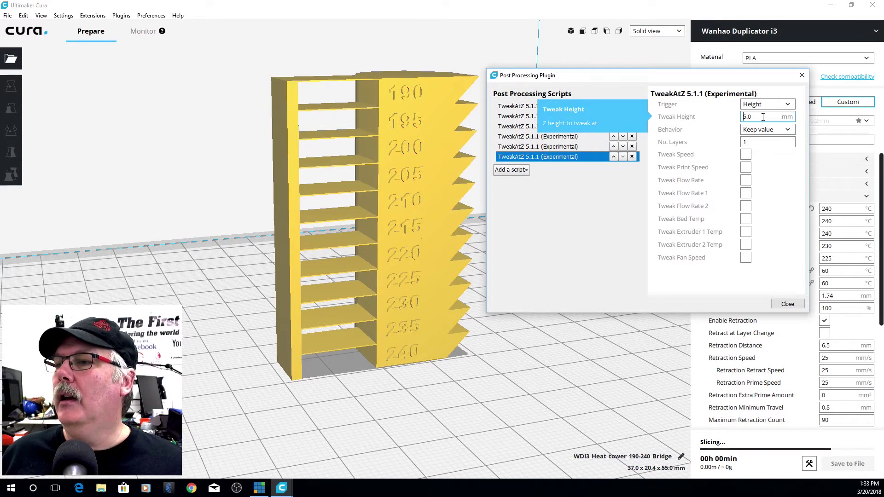
pyautogui.moveTo(762, 117); pyautogui.dragTo(742, 116)
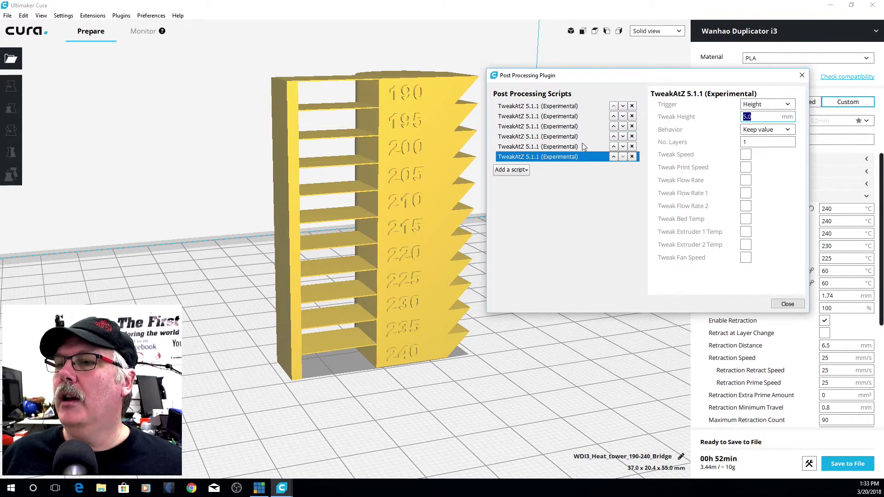
pyautogui.click(570, 147)
pyautogui.click(566, 157)
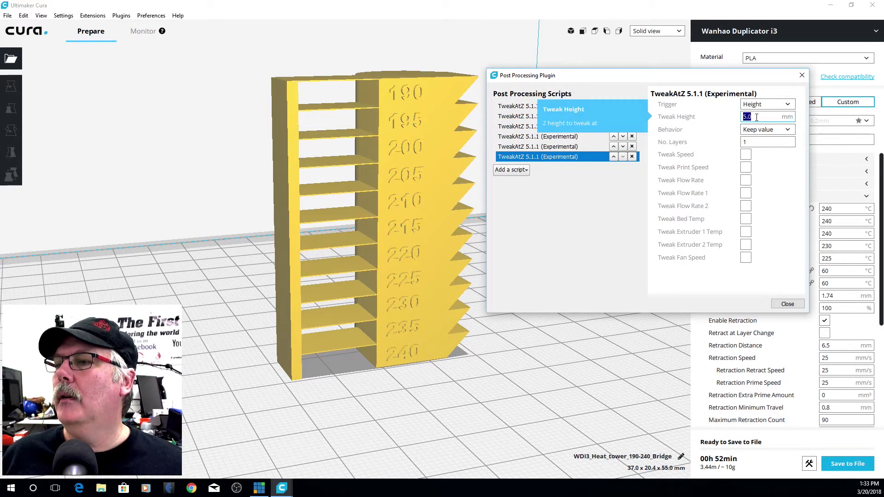
pyautogui.write('30')
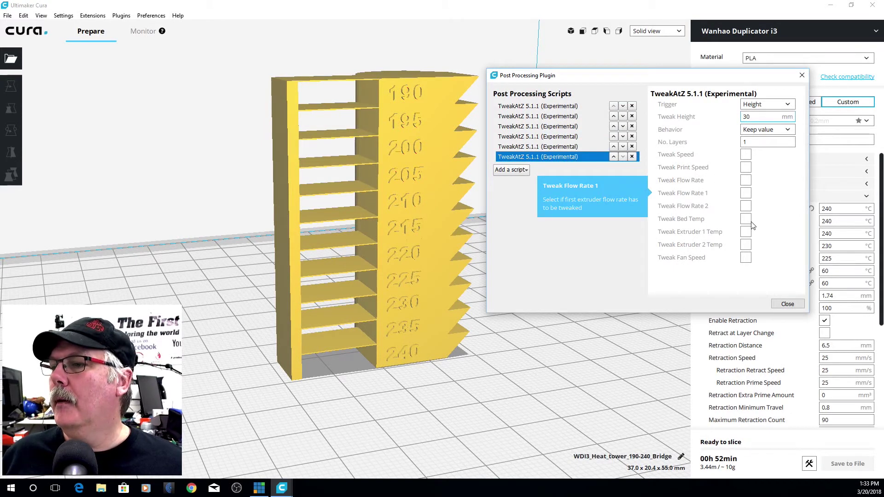
# Step: Set the sixth script's Extruder 1 temperature to 210 °C and add a seventh script
pyautogui.click(747, 232)
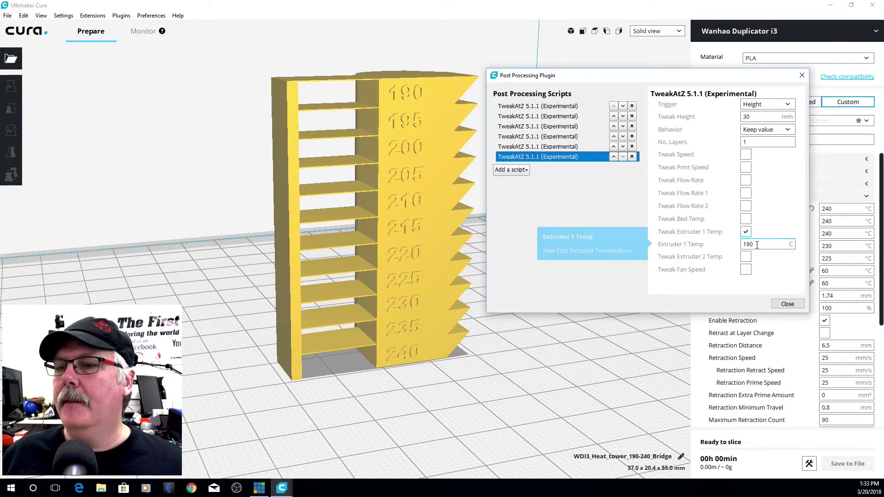
pyautogui.doubleClick(758, 245)
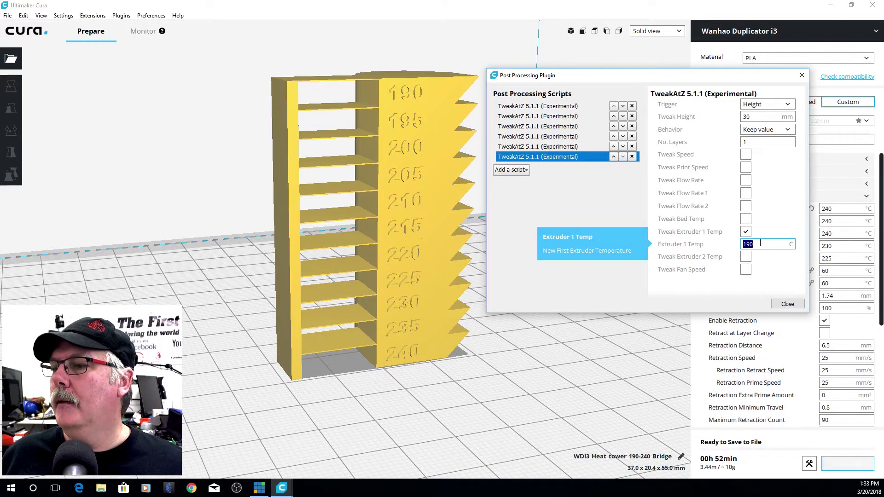
pyautogui.write('210')
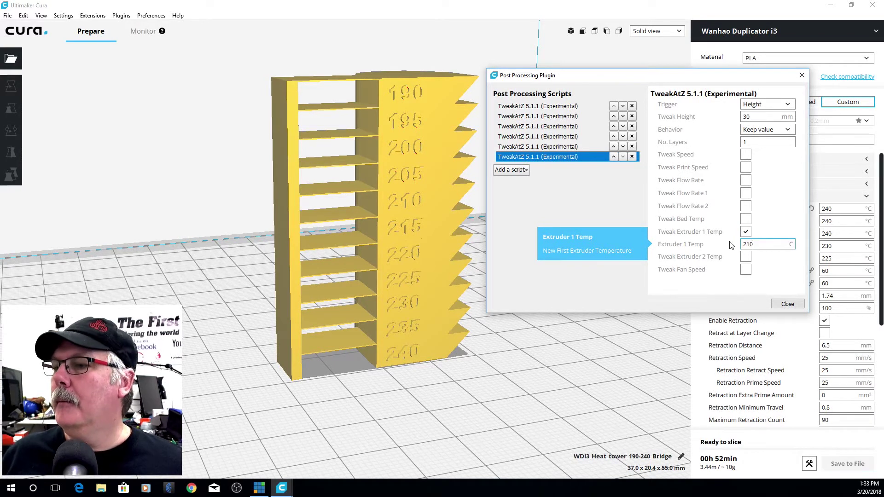
pyautogui.click(517, 170)
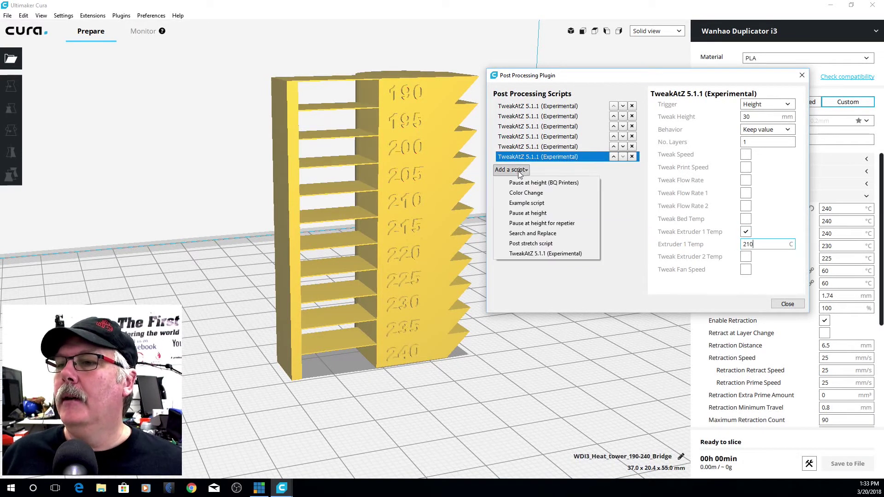
pyautogui.click(563, 253)
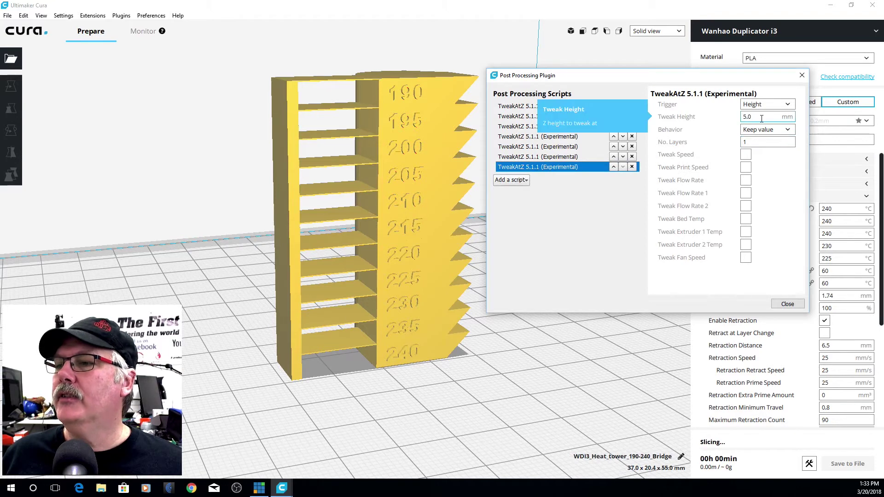
# Step: Set the seventh TweakAtZ script to 35 mm height with Extruder 1 at 205 °C
pyautogui.click(551, 158)
pyautogui.click(554, 169)
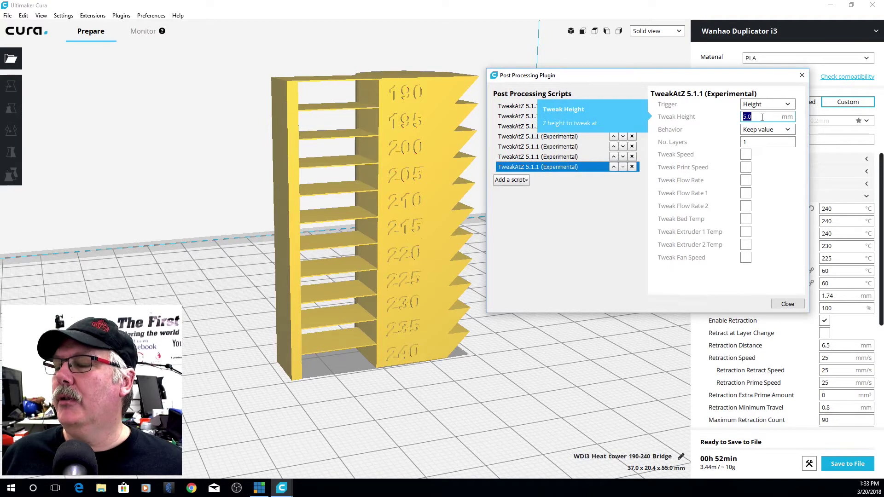
pyautogui.write('35')
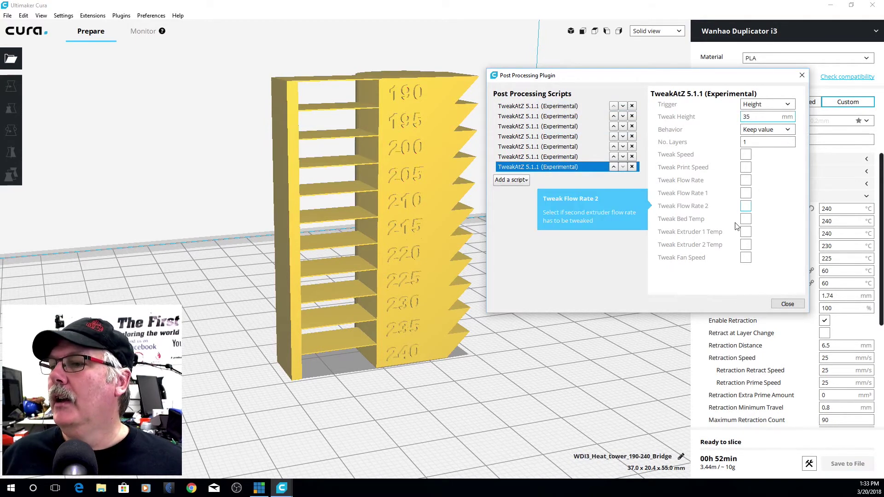
pyautogui.click(745, 232)
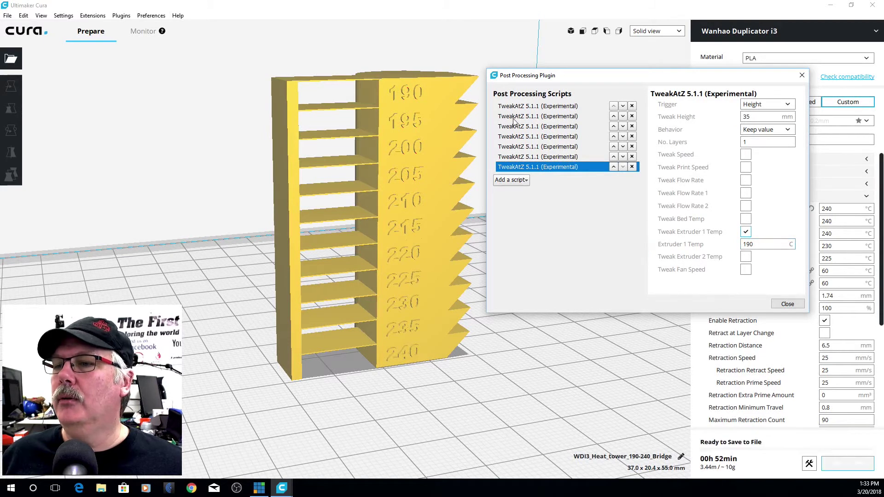
pyautogui.click(543, 158)
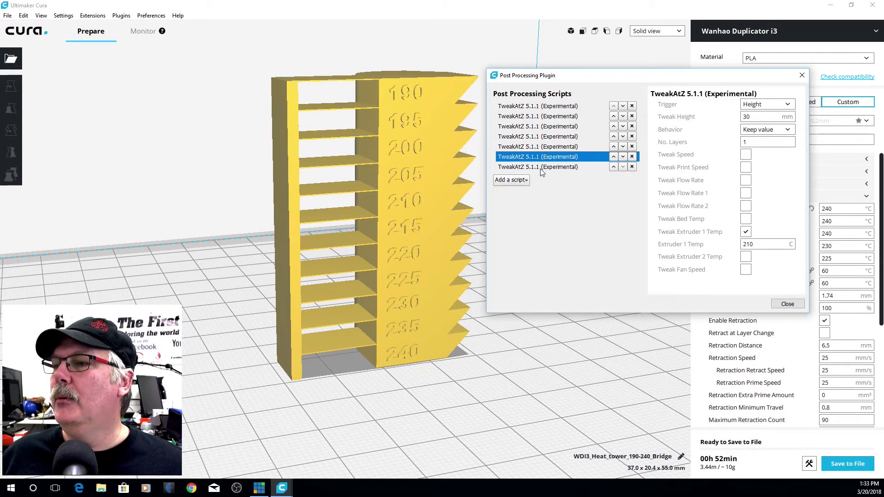
pyautogui.click(540, 167)
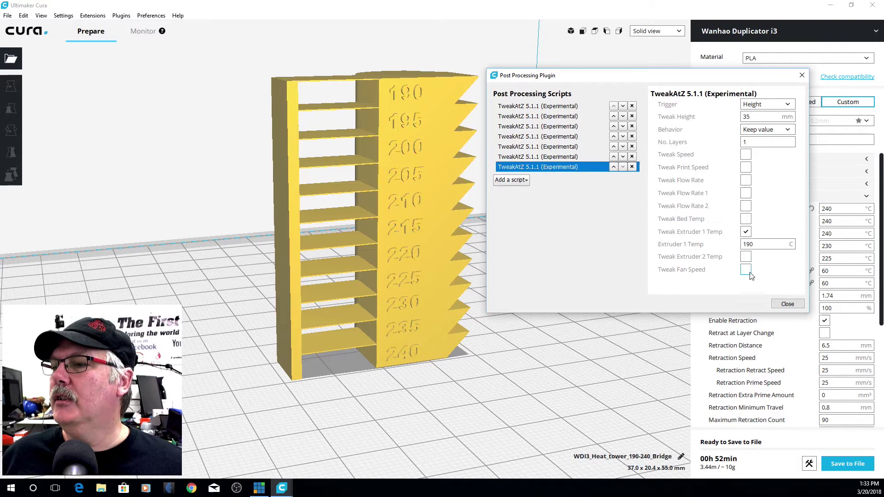
pyautogui.doubleClick(767, 248)
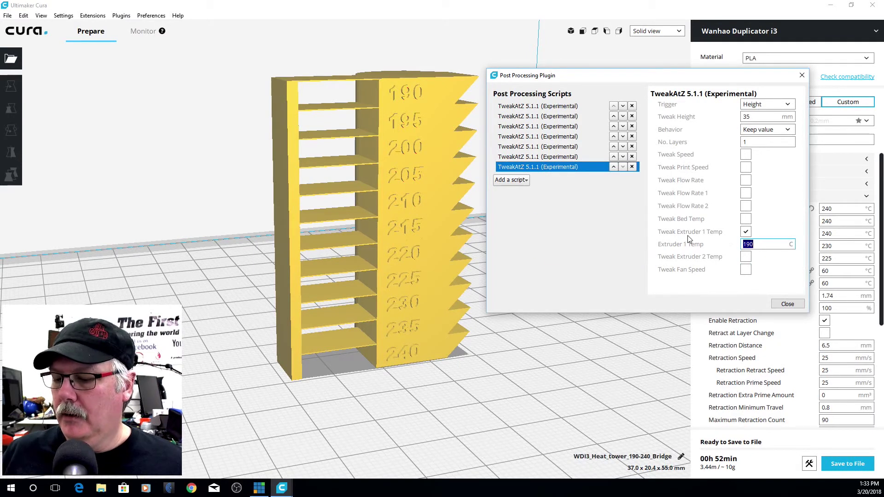
pyautogui.write('205')
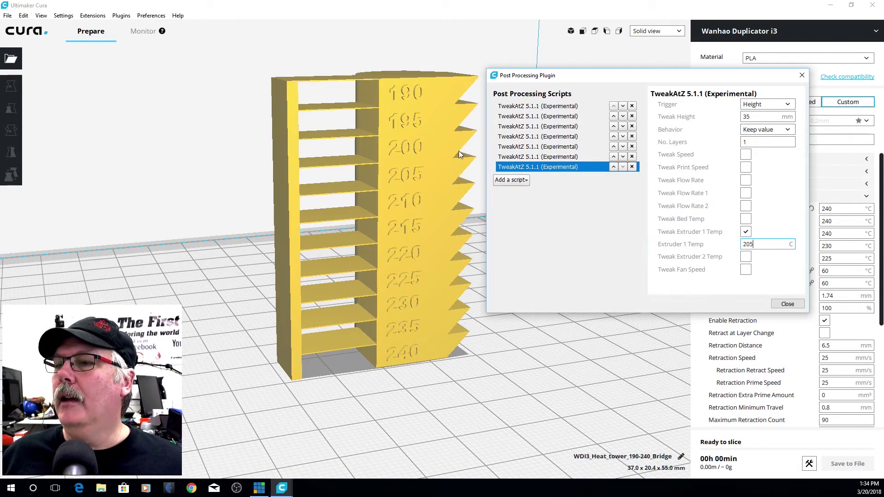
pyautogui.click(518, 183)
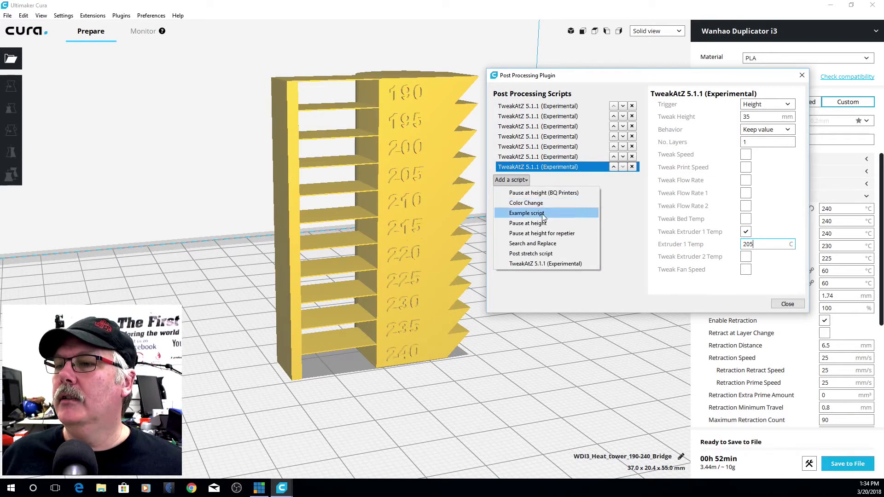
# Step: Add an eighth TweakAtZ script with a 40 mm trigger height
pyautogui.click(573, 264)
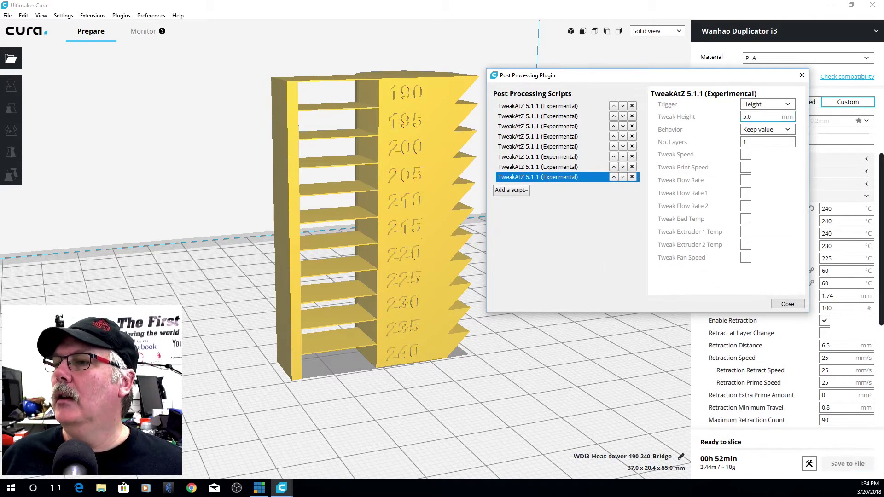
pyautogui.click(554, 167)
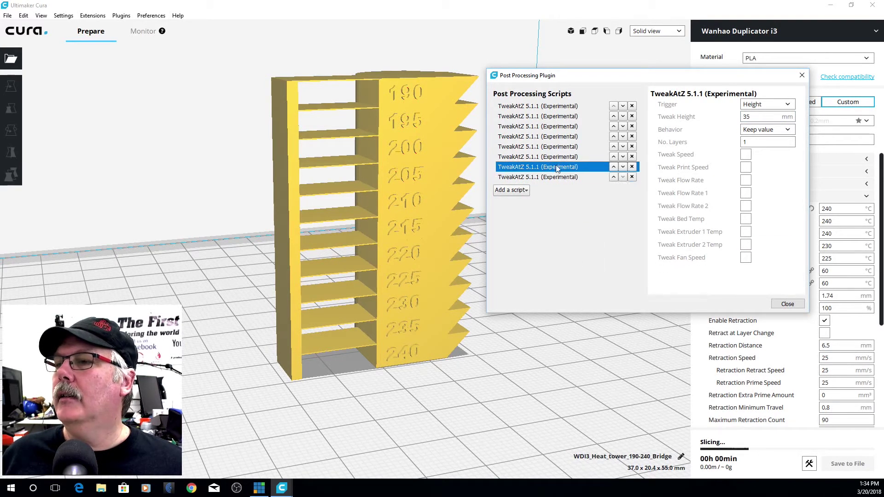
pyautogui.click(566, 180)
pyautogui.click(742, 117)
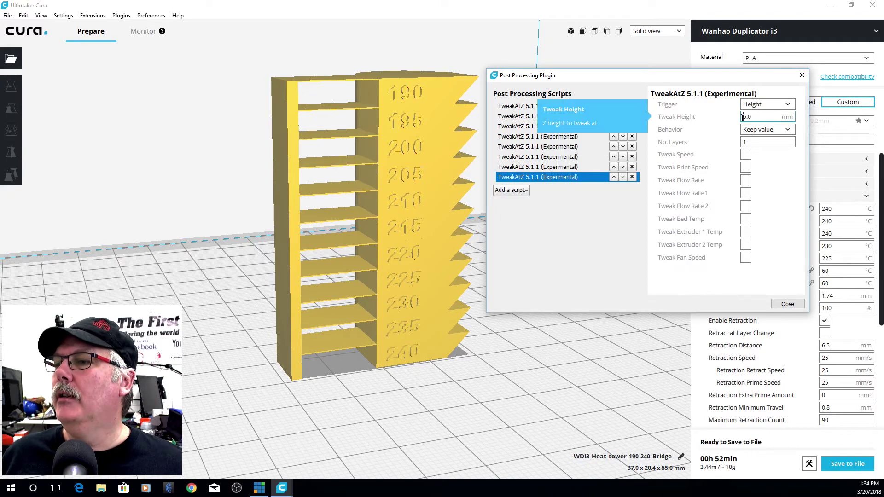
pyautogui.moveTo(762, 117); pyautogui.dragTo(742, 118)
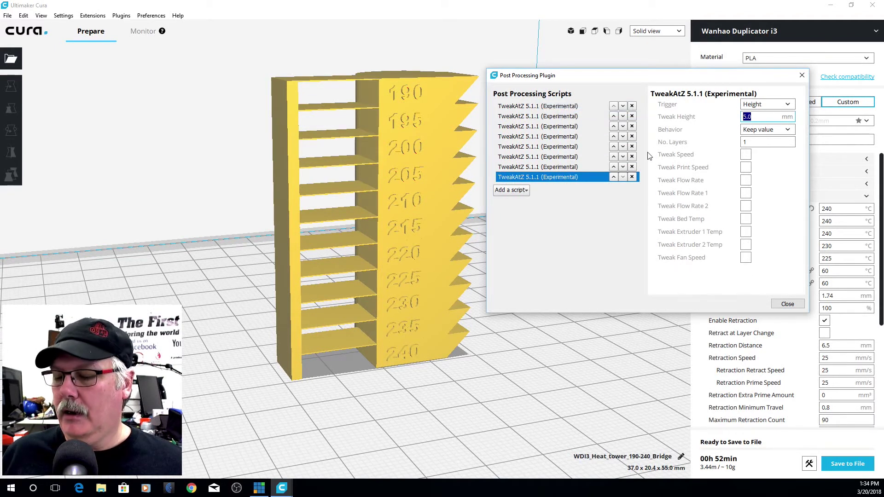
pyautogui.write('40')
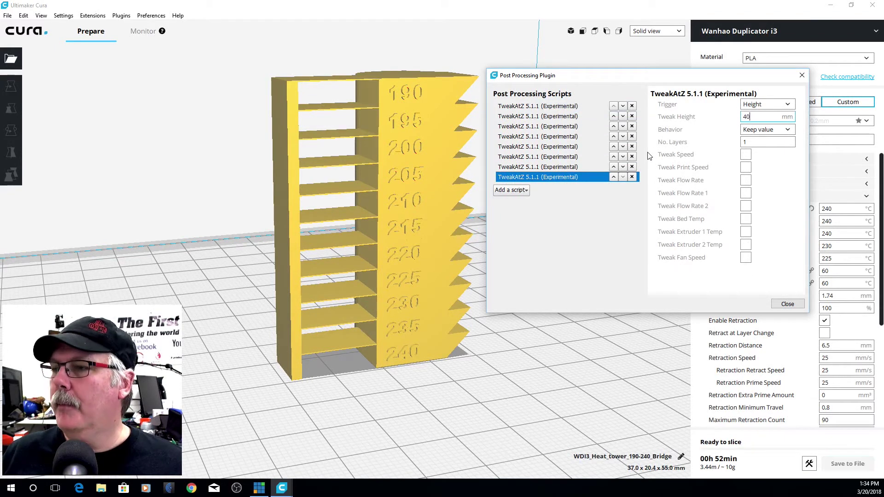
# Step: Set the eighth script's Extruder 1 temperature to 200 °C, checking it against the seventh
pyautogui.click(747, 232)
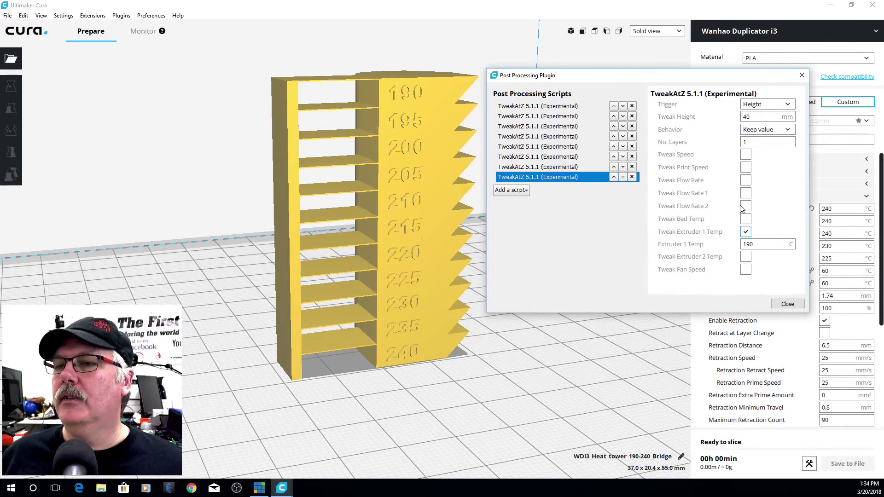
pyautogui.doubleClick(760, 242)
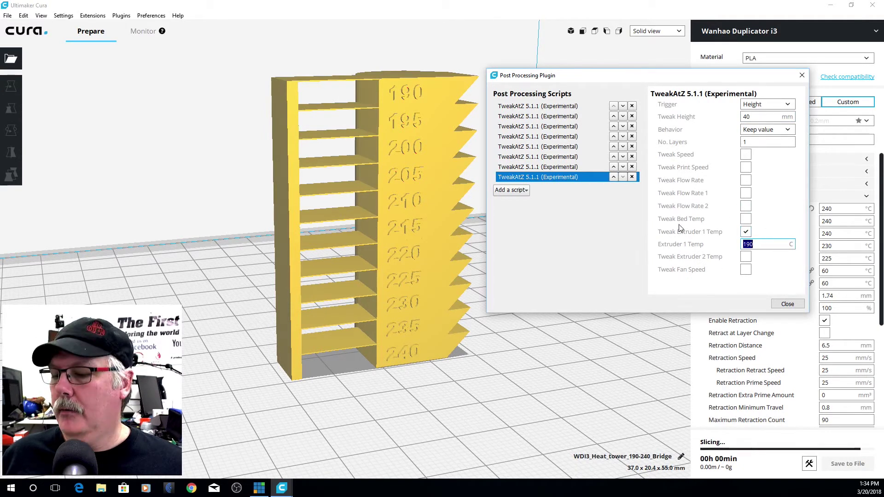
pyautogui.write('200')
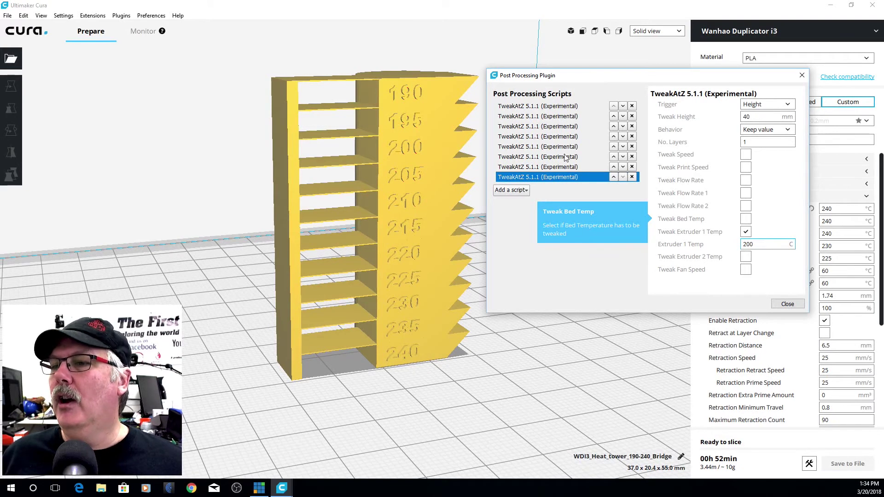
pyautogui.click(564, 167)
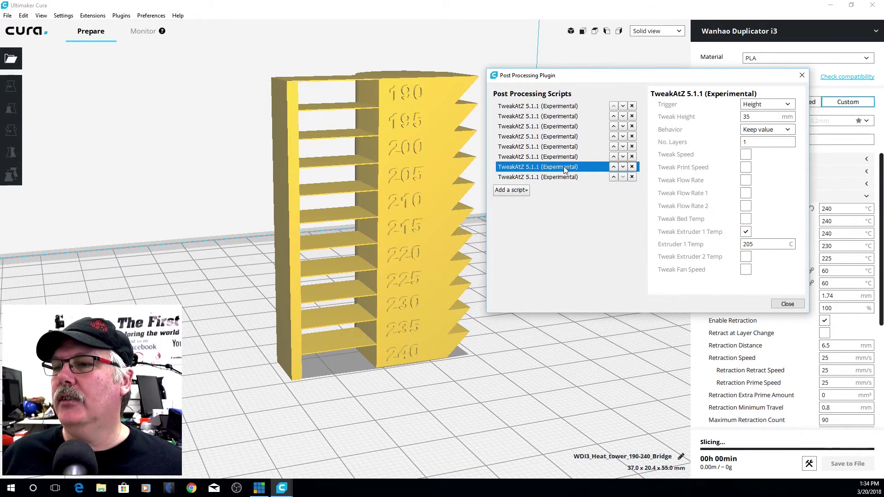
pyautogui.click(566, 178)
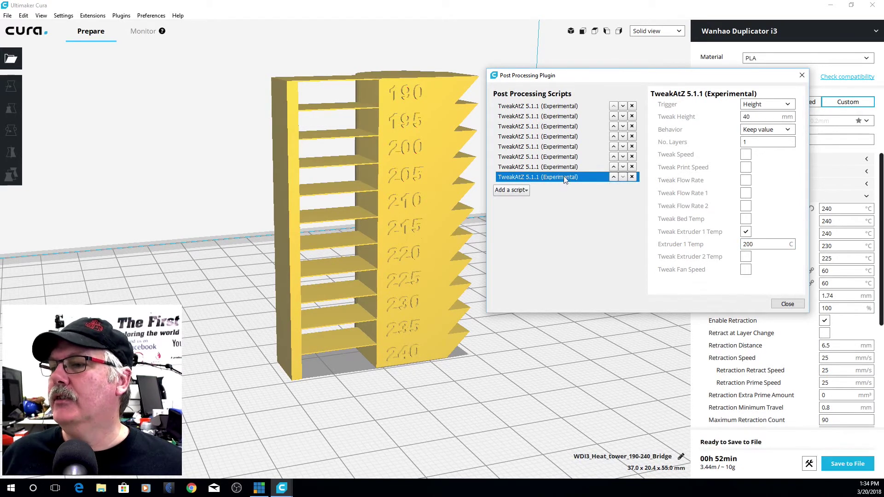
# Step: Add a ninth TweakAtZ script with Extruder 1 at 195 °C from 45 mm height
pyautogui.click(514, 191)
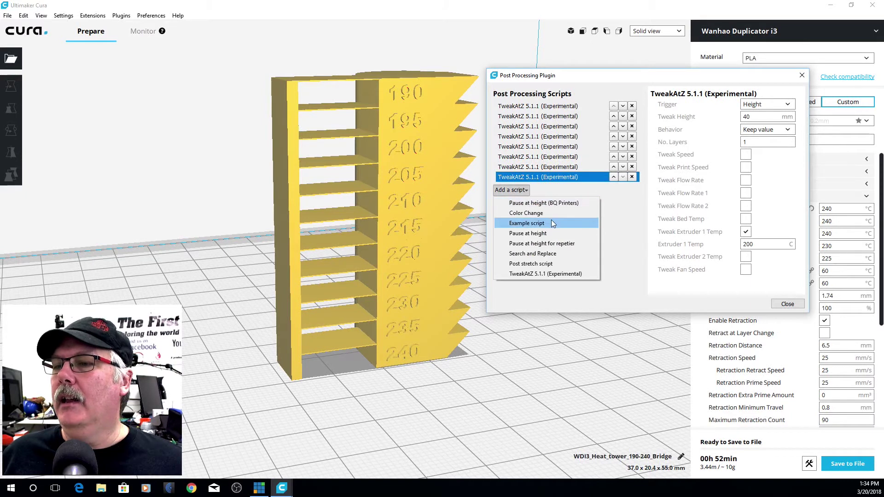
pyautogui.click(578, 273)
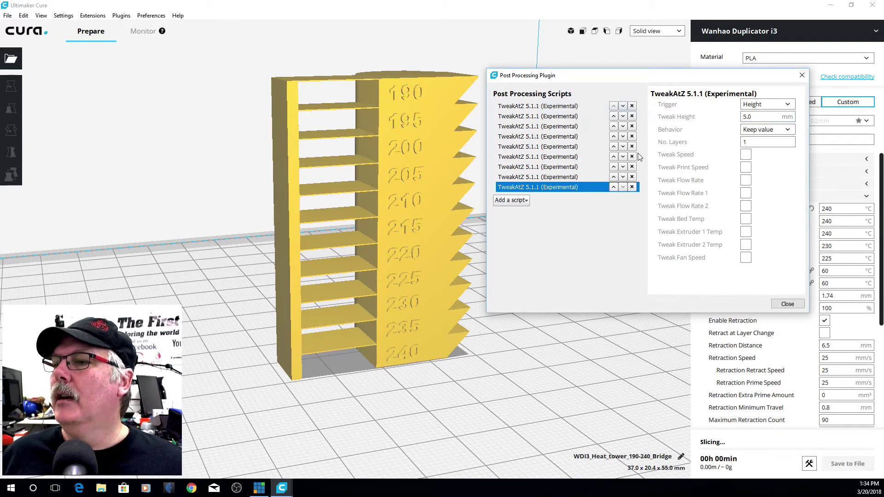
pyautogui.click(592, 176)
pyautogui.click(570, 187)
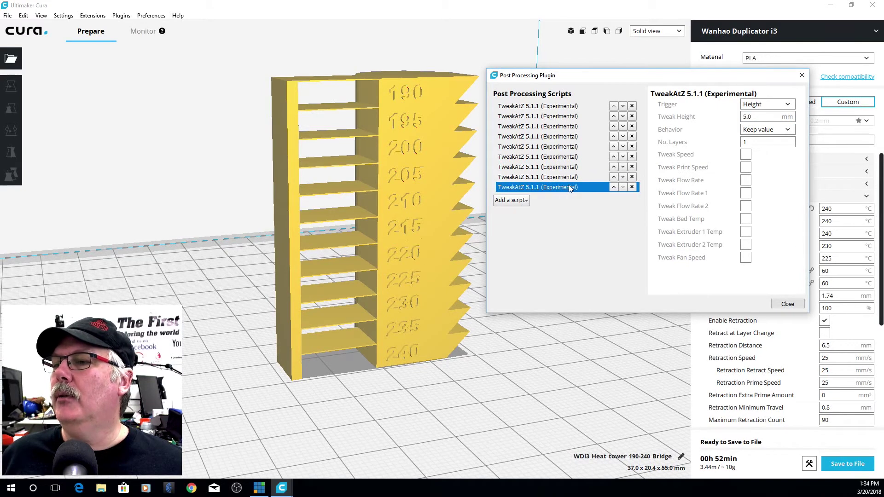
pyautogui.doubleClick(762, 115)
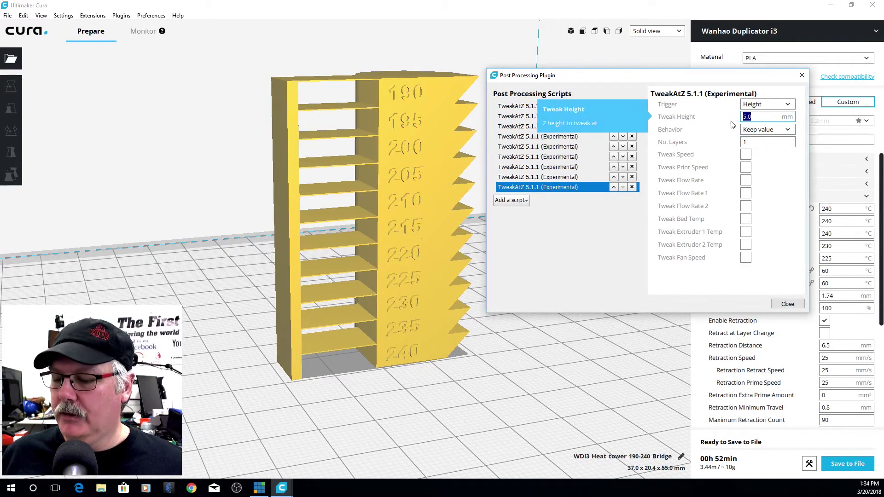
pyautogui.write('45')
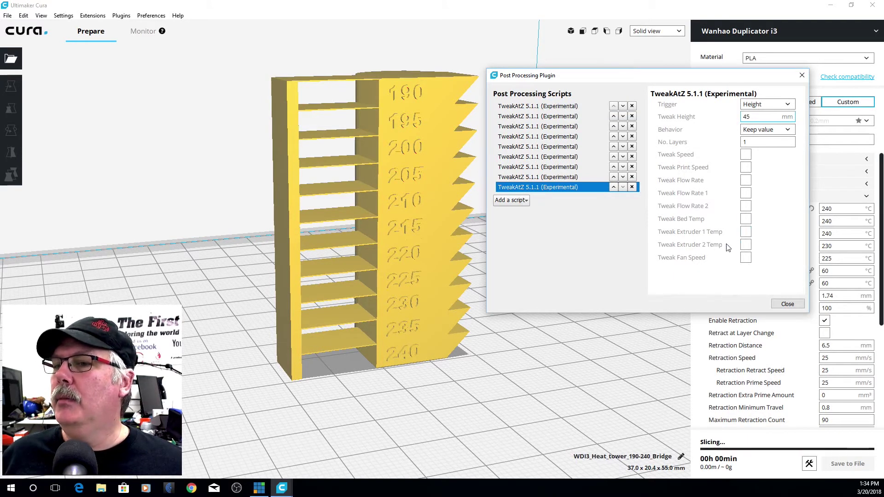
pyautogui.click(746, 231)
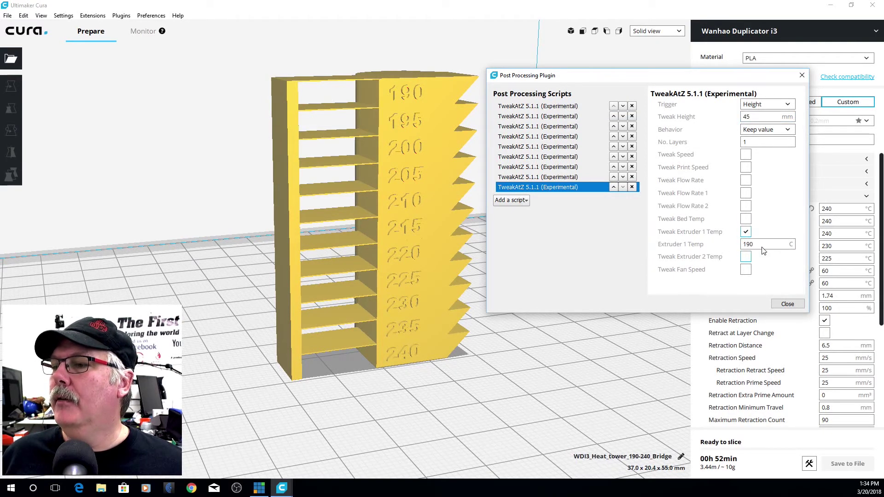
pyautogui.doubleClick(762, 245)
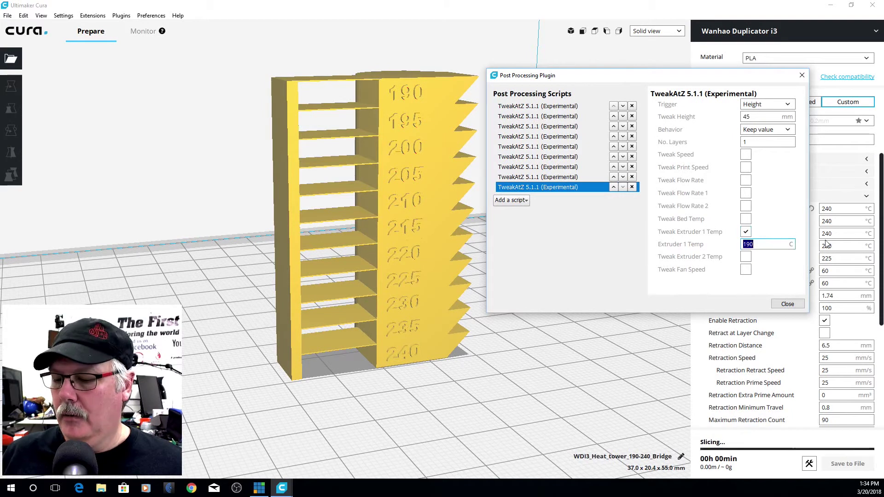
pyautogui.write('195')
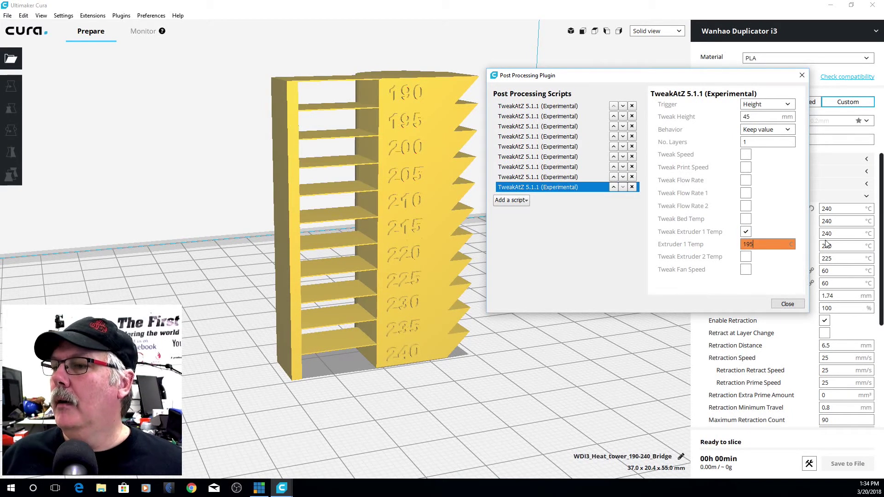
# Step: Add a tenth TweakAtZ 5.1.1 script with Tweak Height 50 mm and Extruder 1 Temp enabled at 190 °C
pyautogui.click(518, 203)
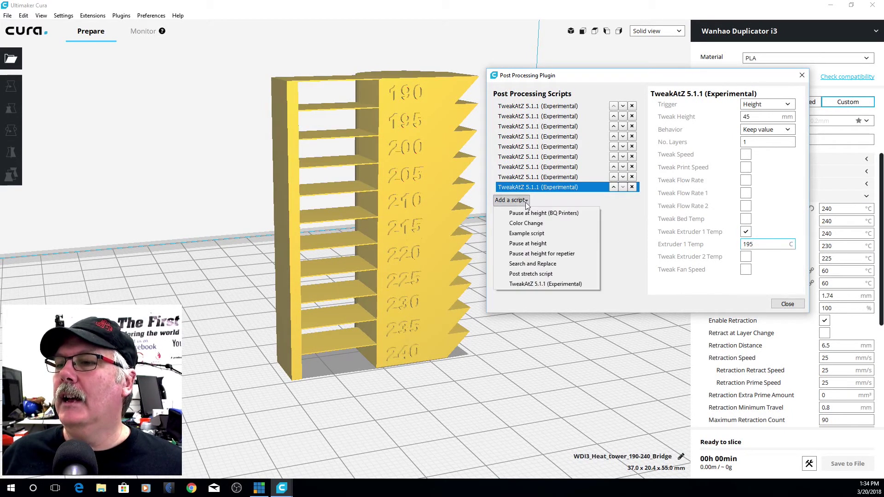
pyautogui.click(564, 283)
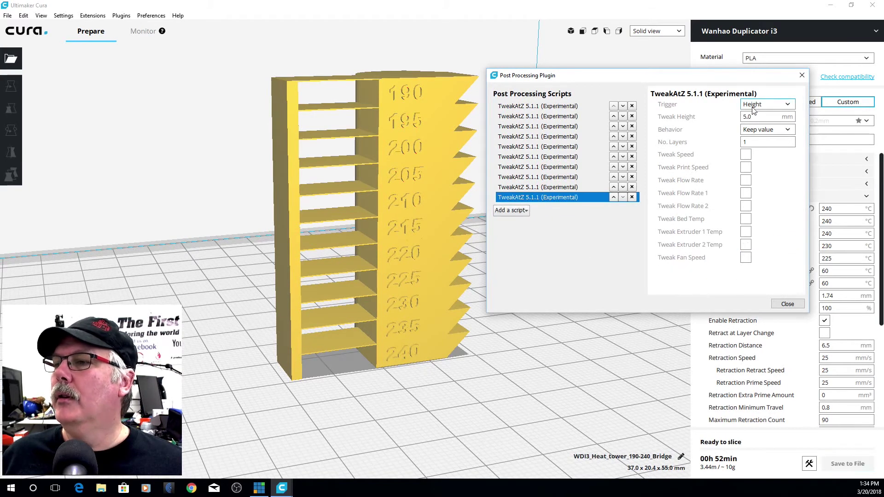
pyautogui.click(568, 187)
pyautogui.click(561, 198)
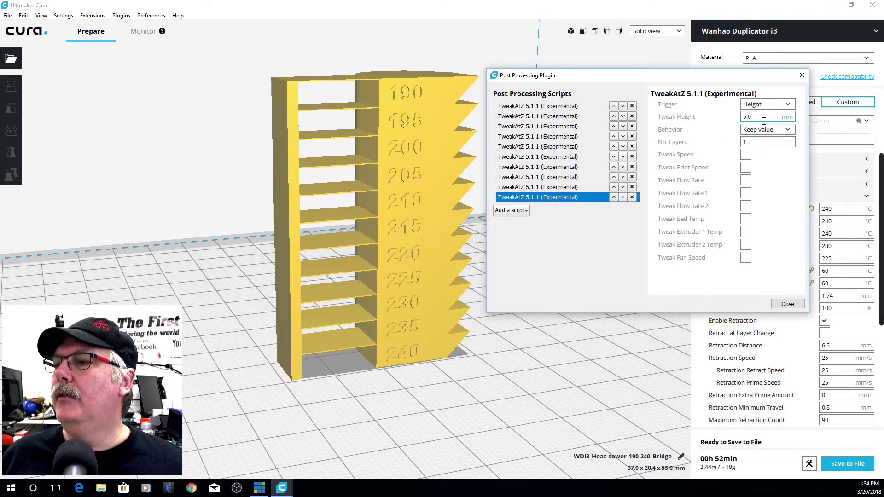
pyautogui.doubleClick(764, 121)
pyautogui.write('50')
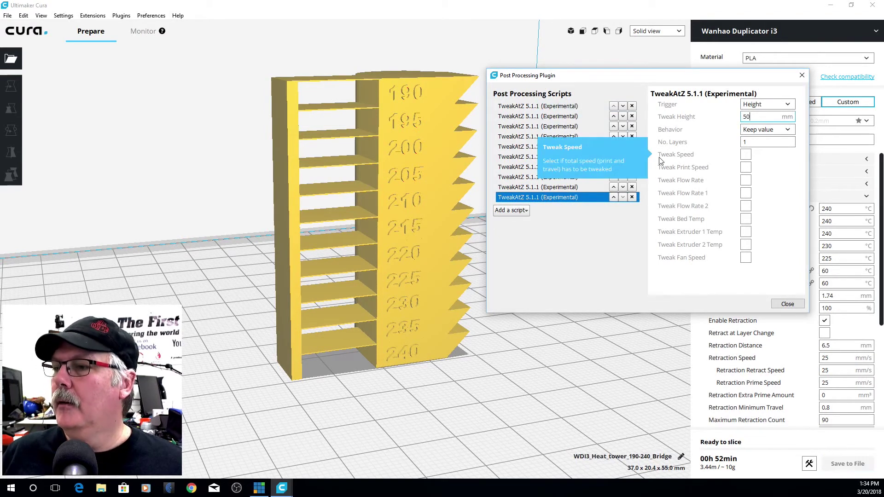
pyautogui.click(746, 232)
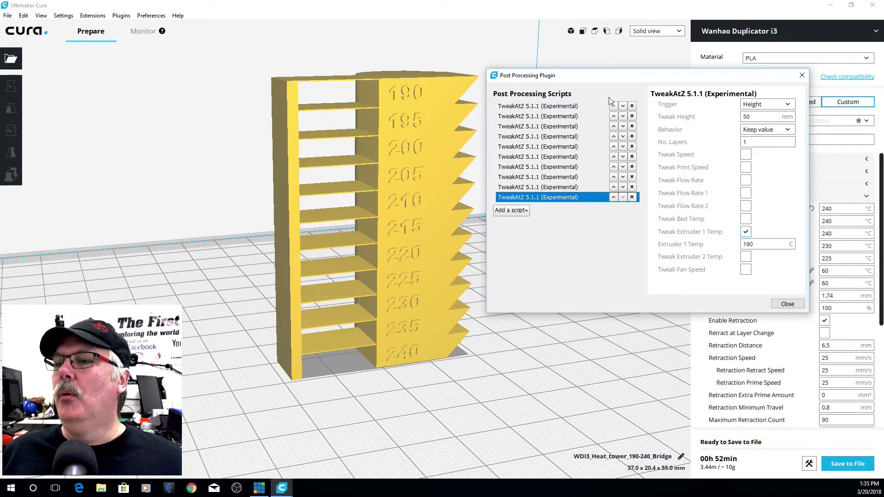
# Step: Close the Post Processing Plugin dialog and view the print's cost specification
pyautogui.click(789, 305)
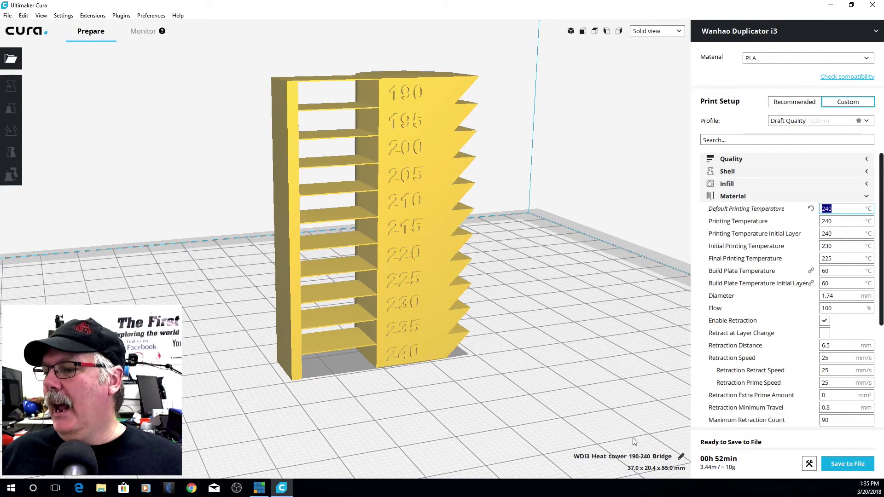
pyautogui.moveTo(736, 474)
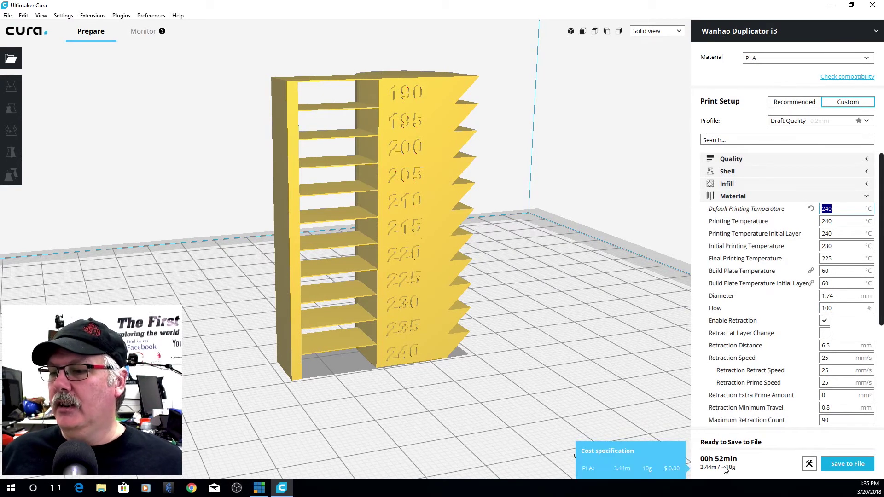